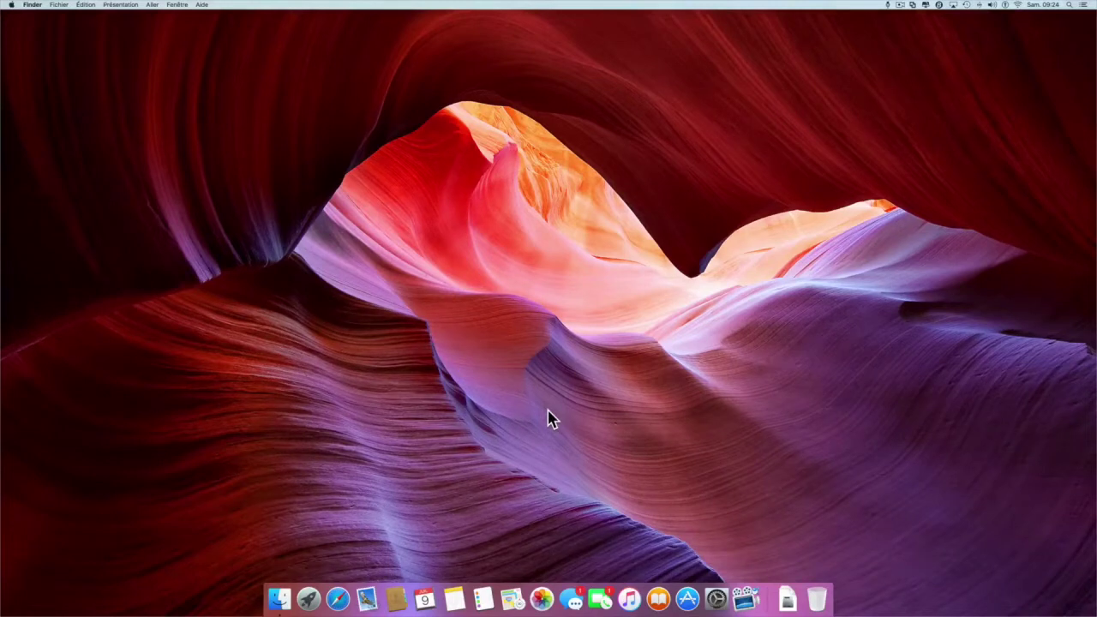
# Step: Open the Accessibility settings in System Preferences
pyautogui.click(717, 601)
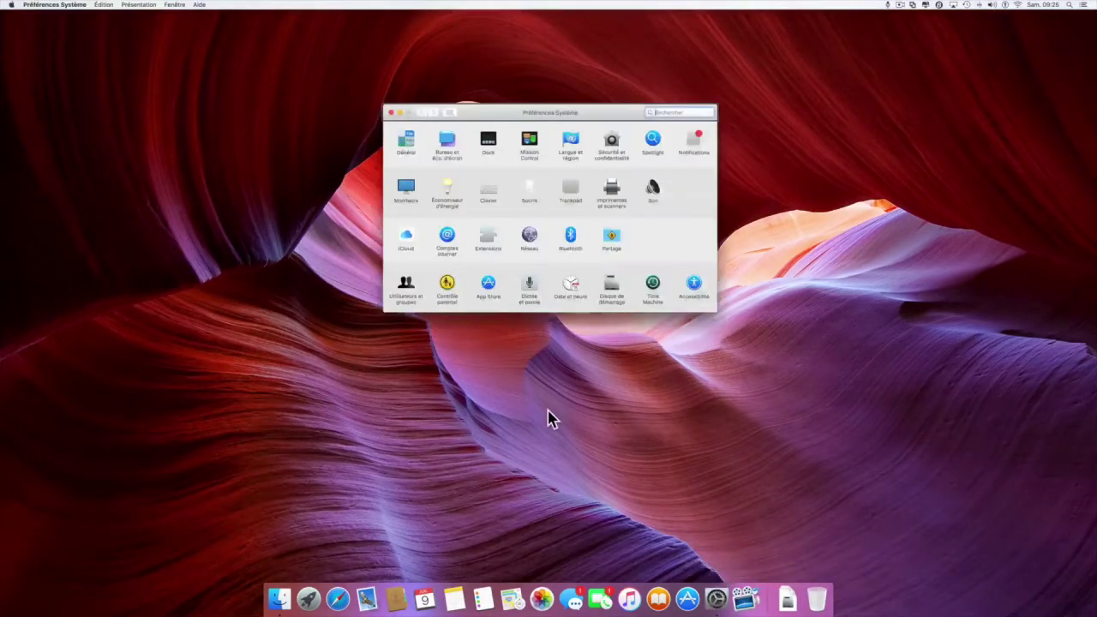
pyautogui.click(446, 147)
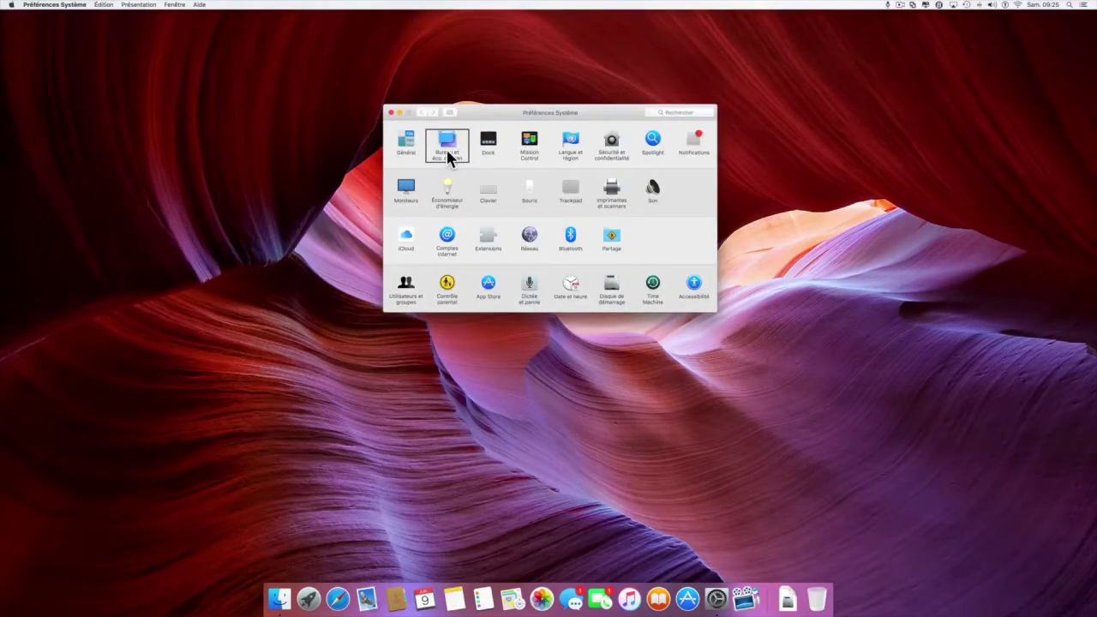
pyautogui.click(695, 292)
pyautogui.click(695, 293)
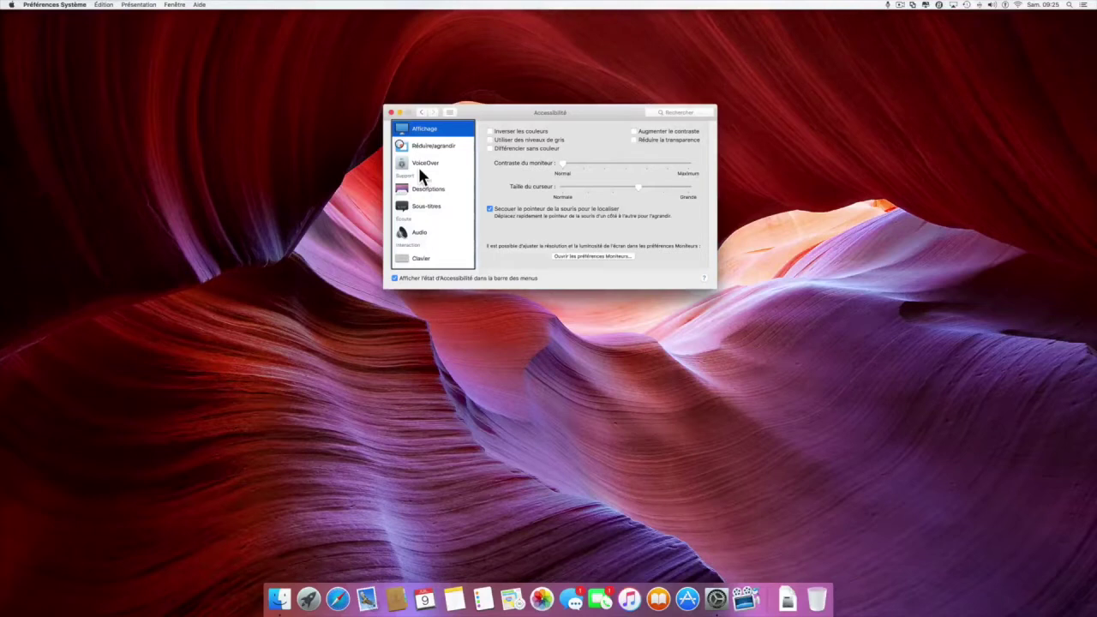
# Step: Show the Dictée vocale settings within Accessibility
pyautogui.press('Down')
pyautogui.press('Down')
pyautogui.press('Down')
pyautogui.press('Down')
pyautogui.press('Down')
pyautogui.press('Down')
pyautogui.press('Down')
pyautogui.press('Down')
pyautogui.press('Down')
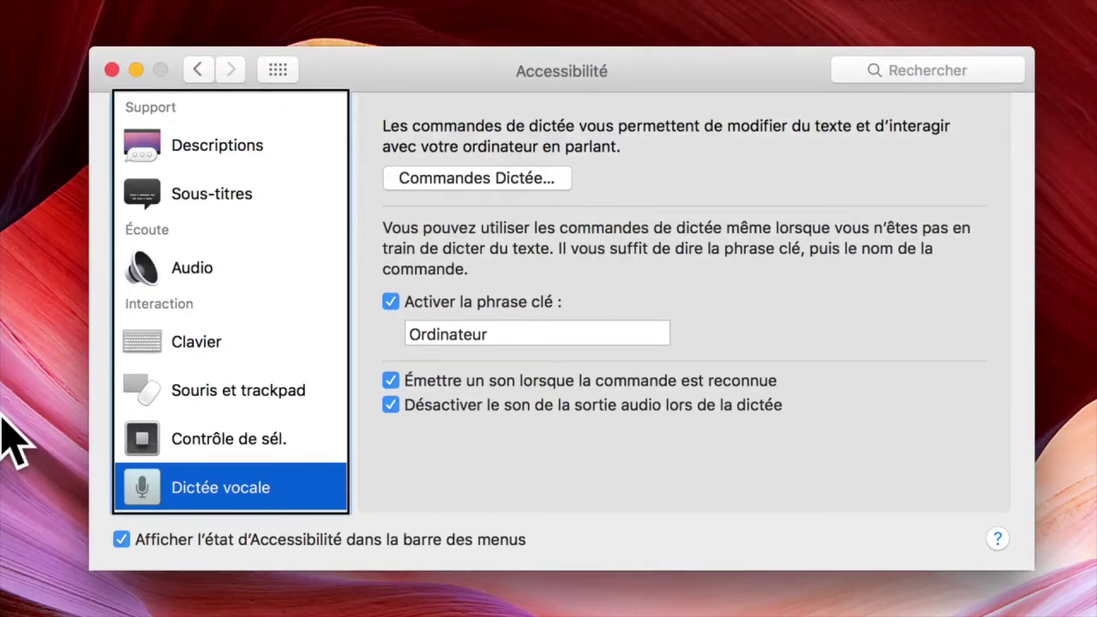
# Step: Review the dictation options, including the key phrase, the command recognition sound and the audio muting during dictation
pyautogui.hotkey('ctrl', 'alt', 'Right')
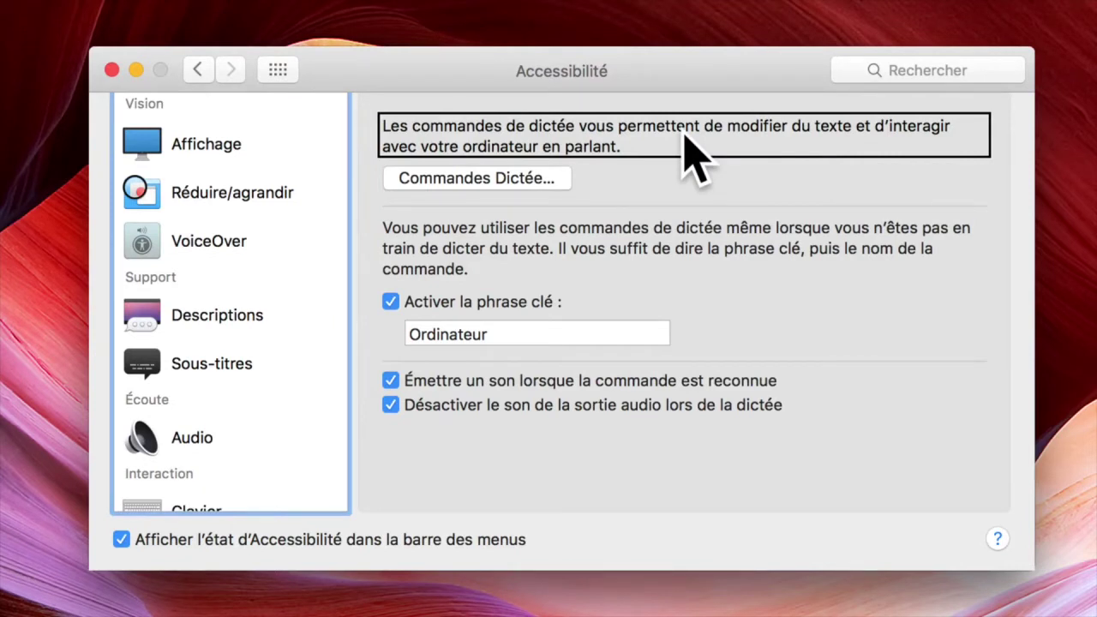
pyautogui.hotkey('ctrl', 'alt', 'Right')
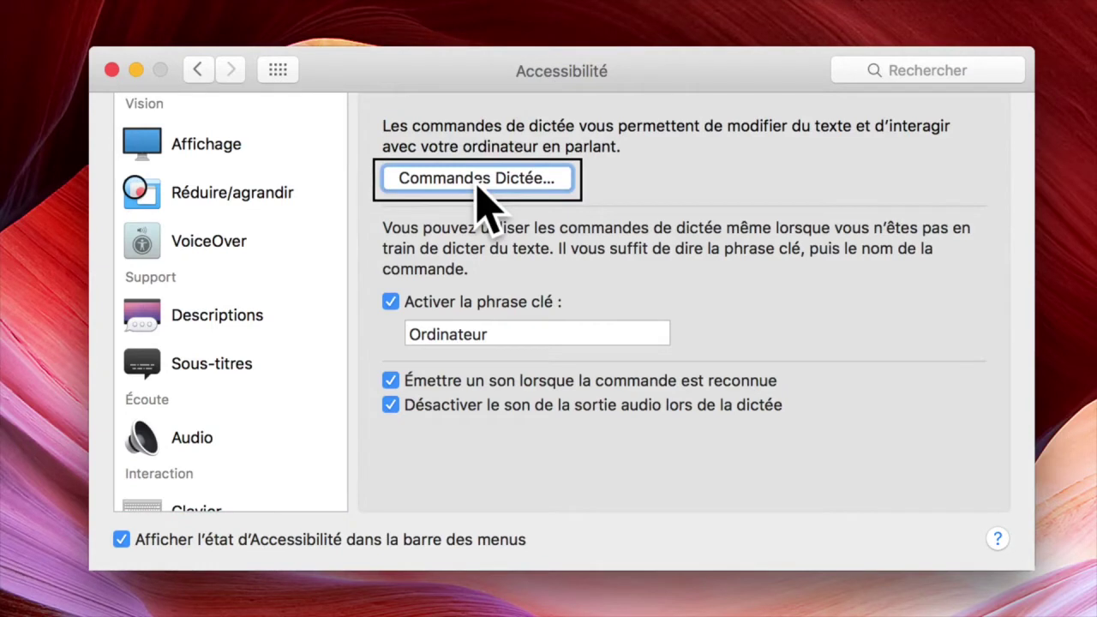
pyautogui.hotkey('ctrl', 'alt', 'Right')
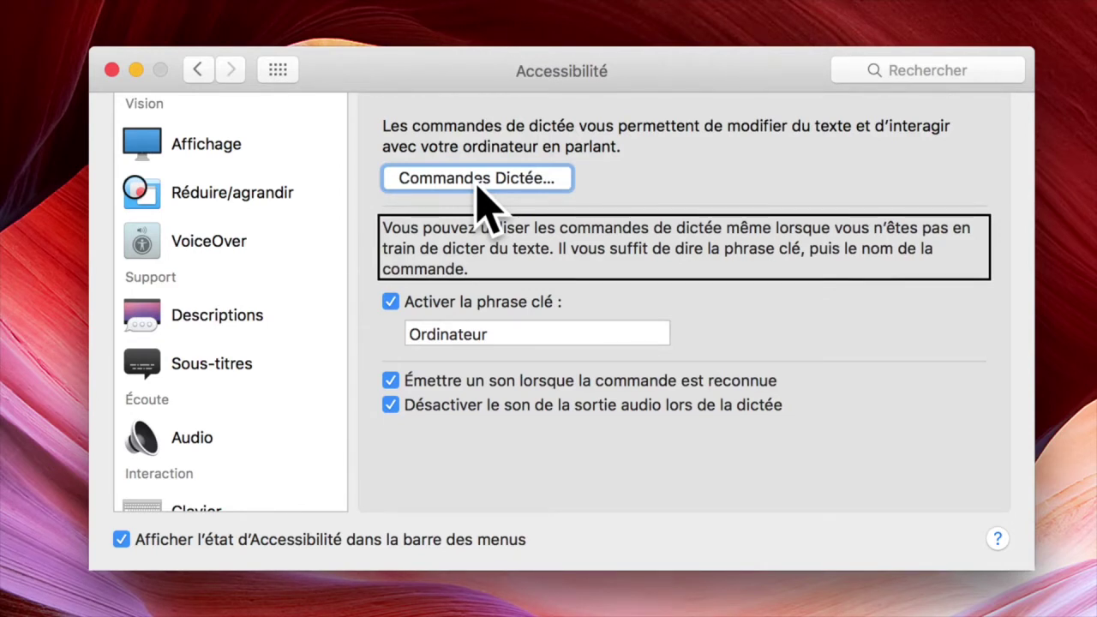
pyautogui.hotkey('ctrl', 'alt', 'Right')
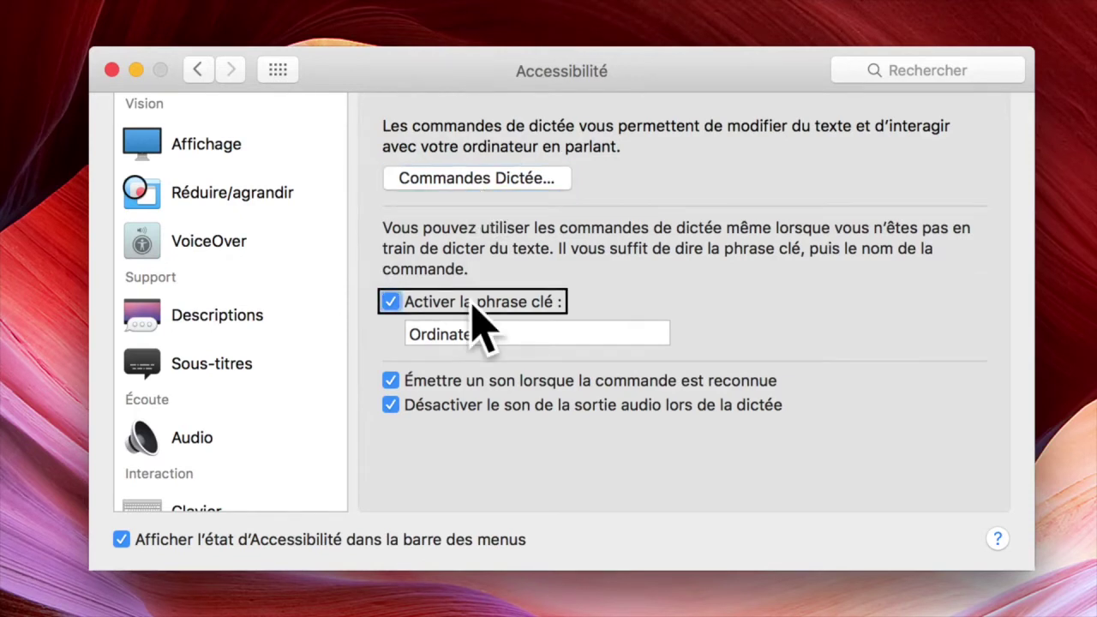
pyautogui.hotkey('ctrl', 'alt', 'Right')
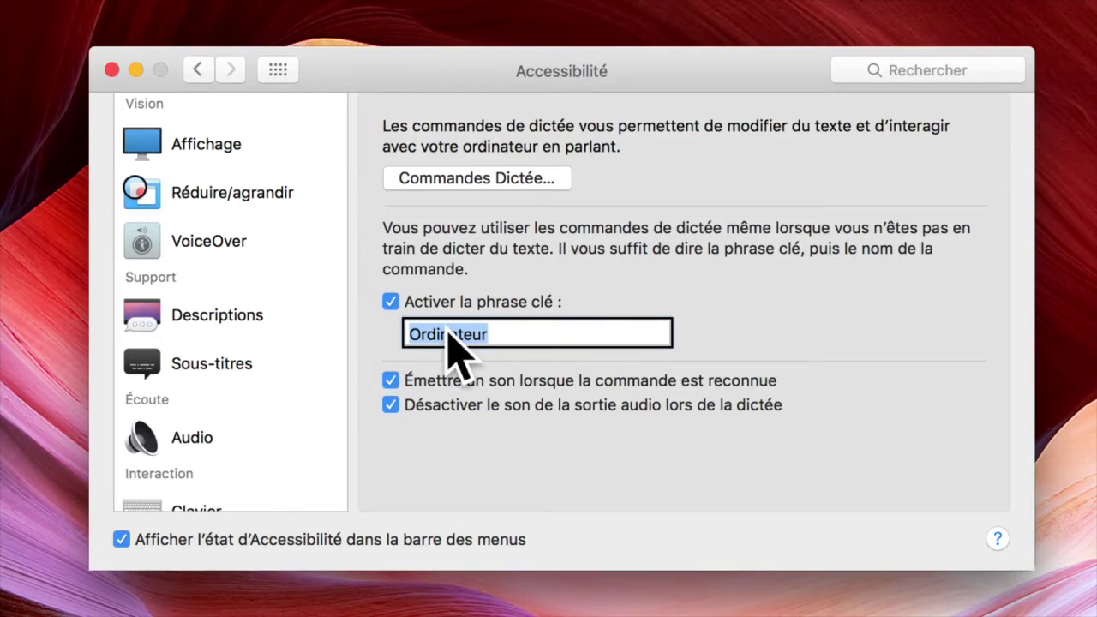
pyautogui.hotkey('ctrl', 'alt', 'Right')
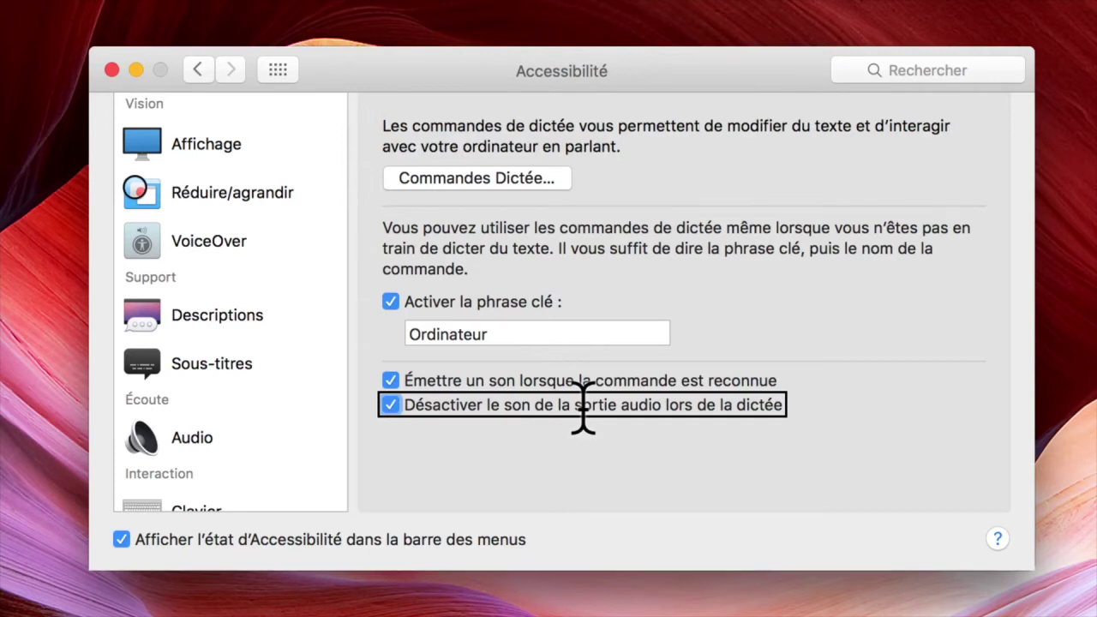
# Step: Open the list of dictation commands and look through it from the Sélection group to the Document group
pyautogui.click(476, 178)
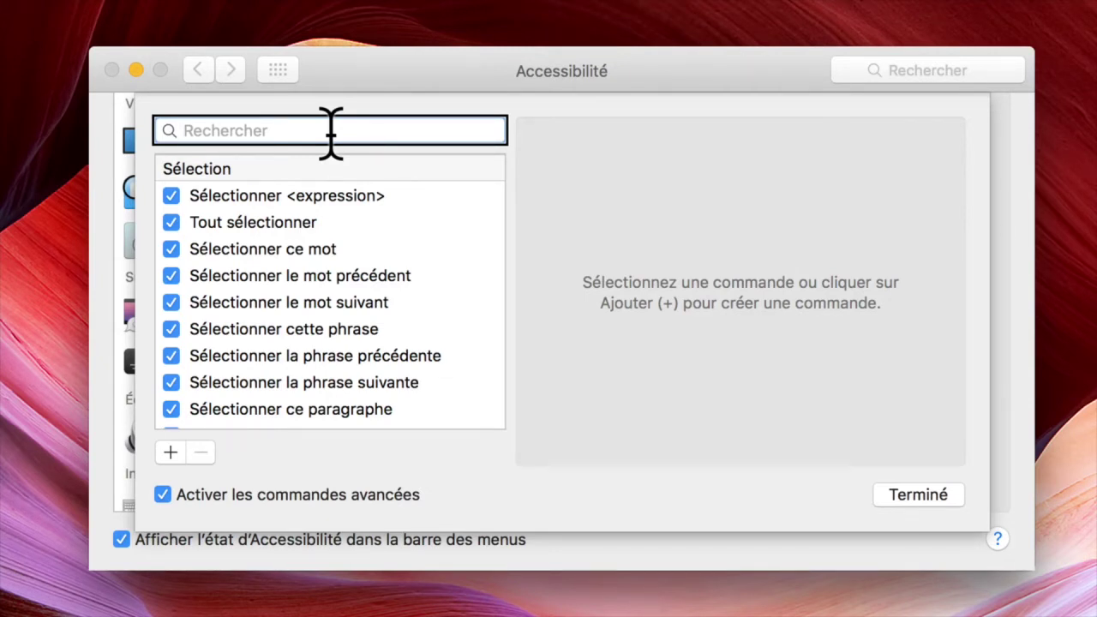
pyautogui.press('Tab')
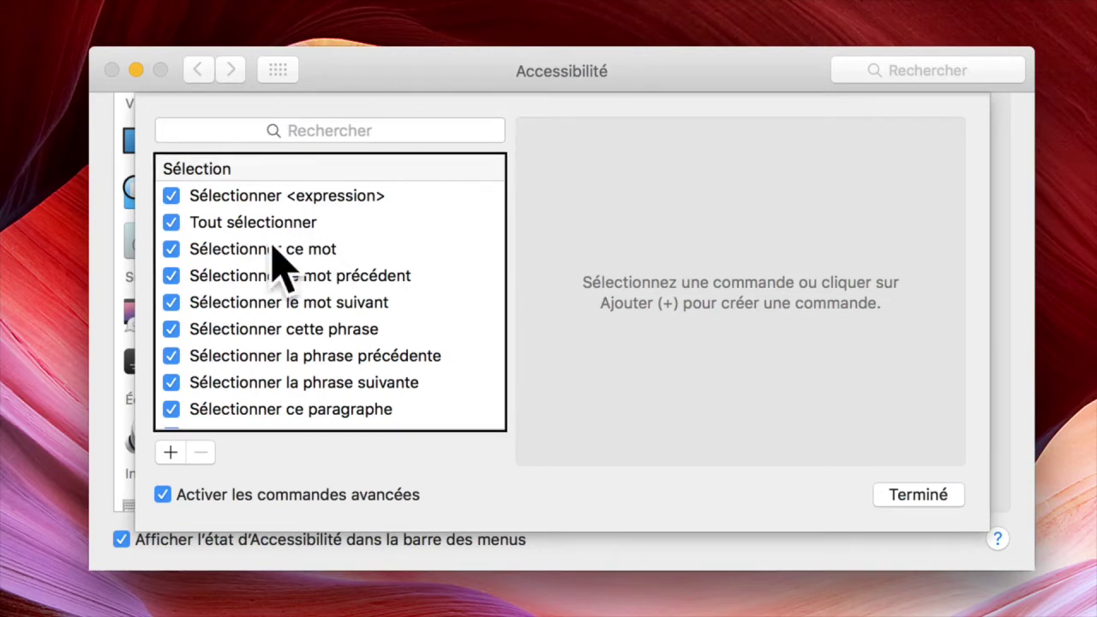
pyautogui.click(274, 168)
pyautogui.press('Down')
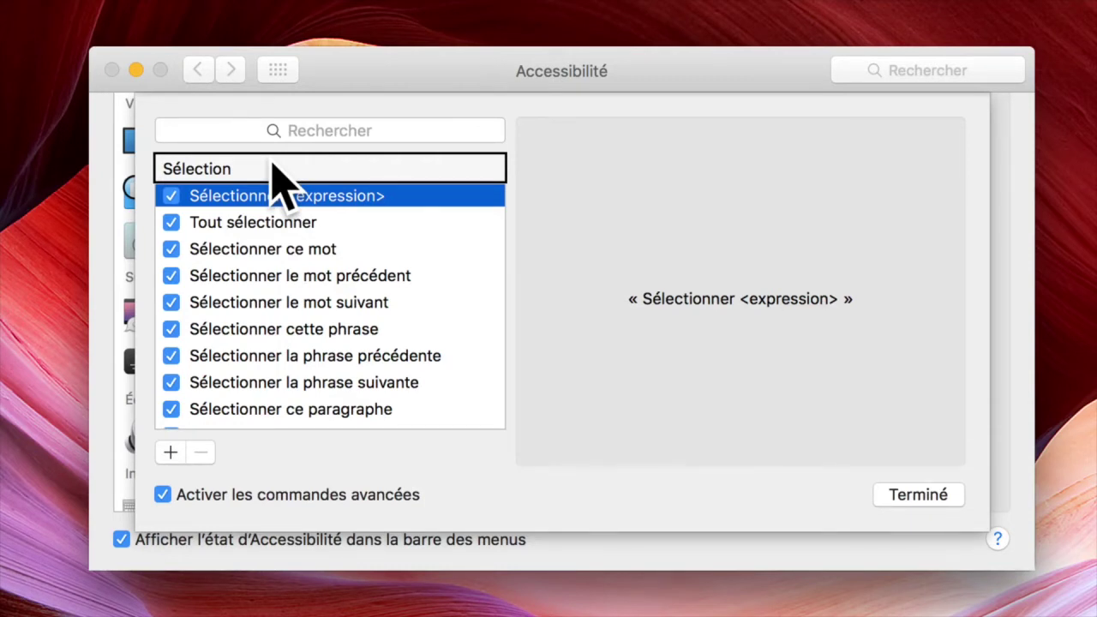
pyautogui.scroll(-10, 276, 300)
pyautogui.click(278, 417)
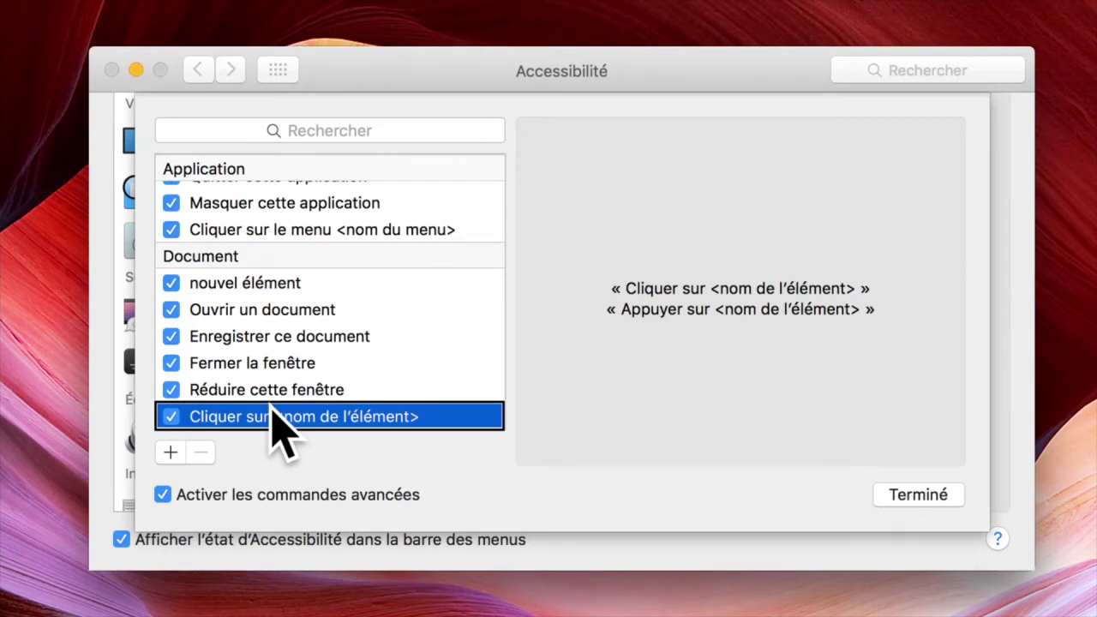
pyautogui.scroll(10, 276, 300)
pyautogui.click(275, 198)
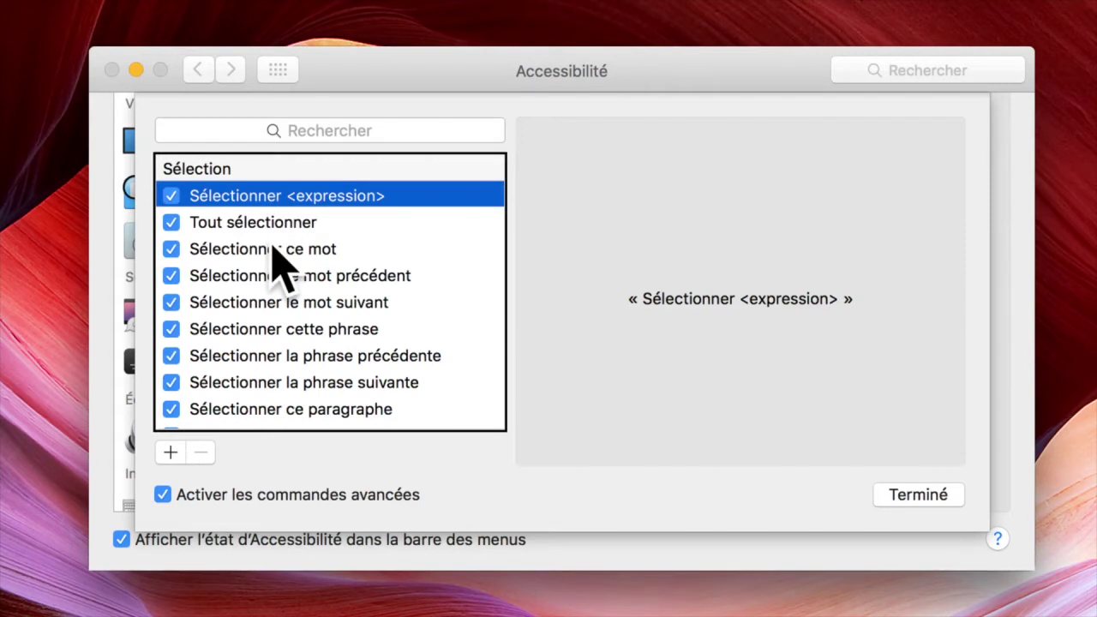
# Step: Examine the control for adding a dictation command and the Activer les commandes avancées option
pyautogui.click(169, 452)
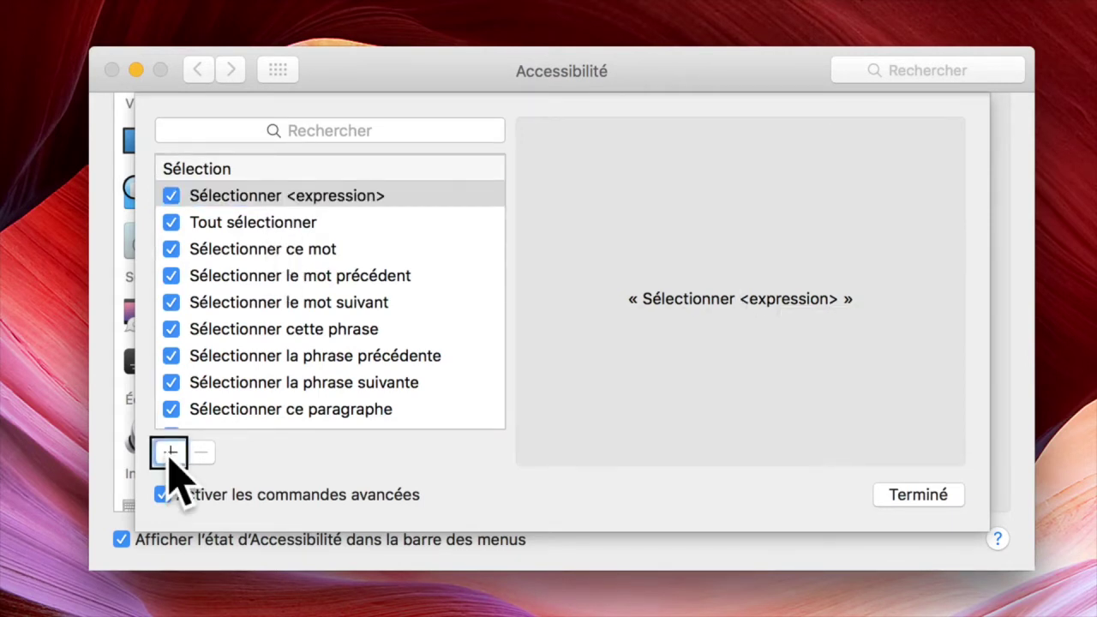
pyautogui.press('Tab')
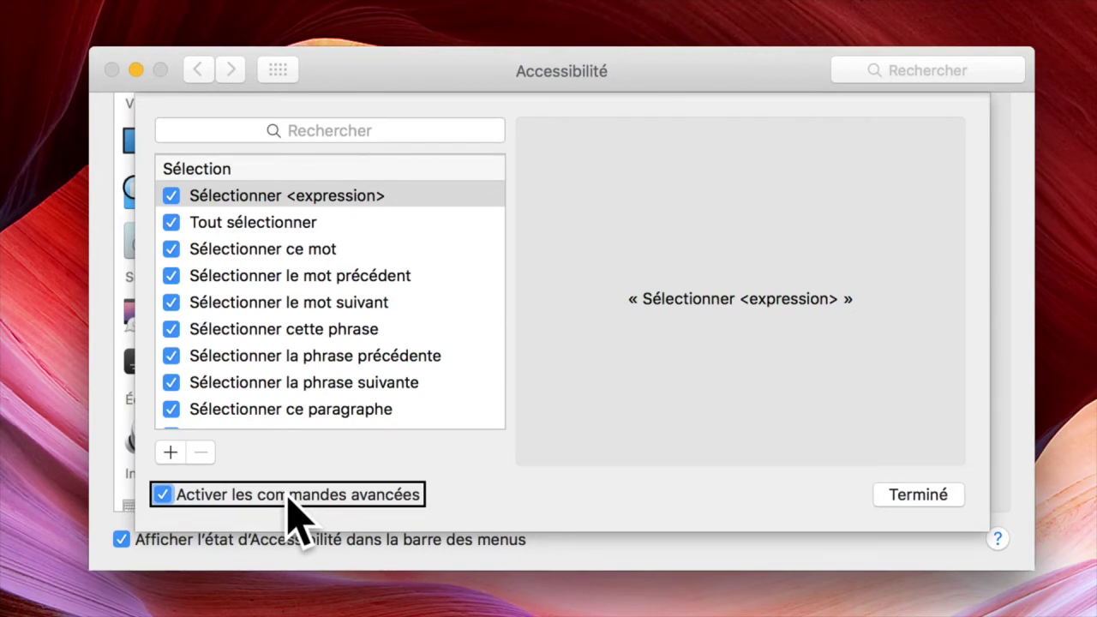
pyautogui.click(920, 502)
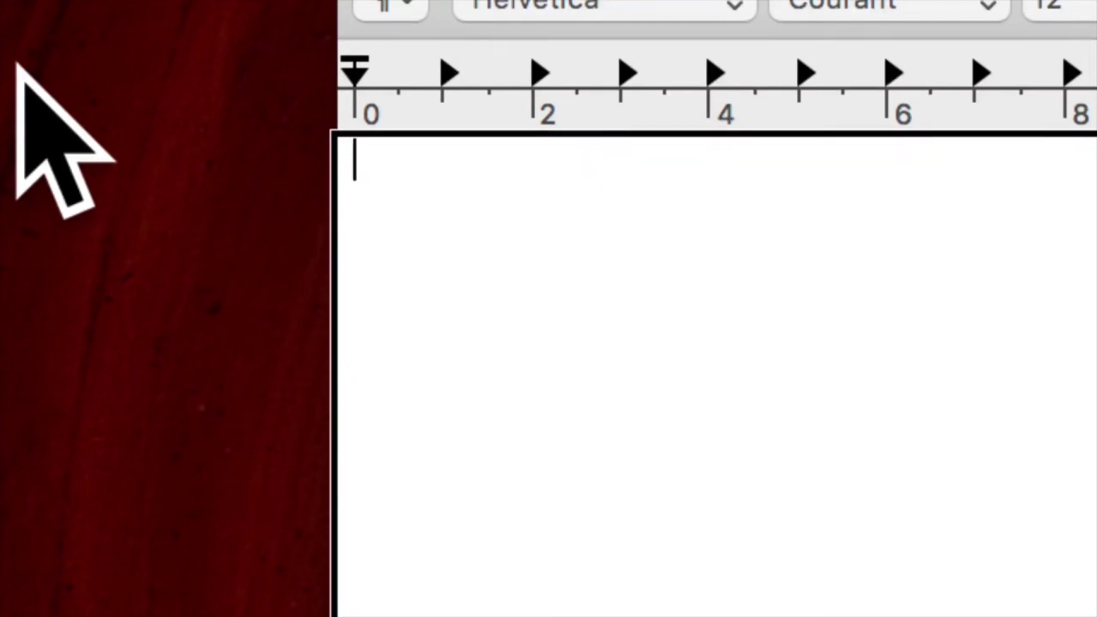
# Step: Write "Bonjour à tous." and "Je vous remercie de regarder cette vidéo" on two separate lines in the TextEdit document
pyautogui.write('Bonjour à tous')
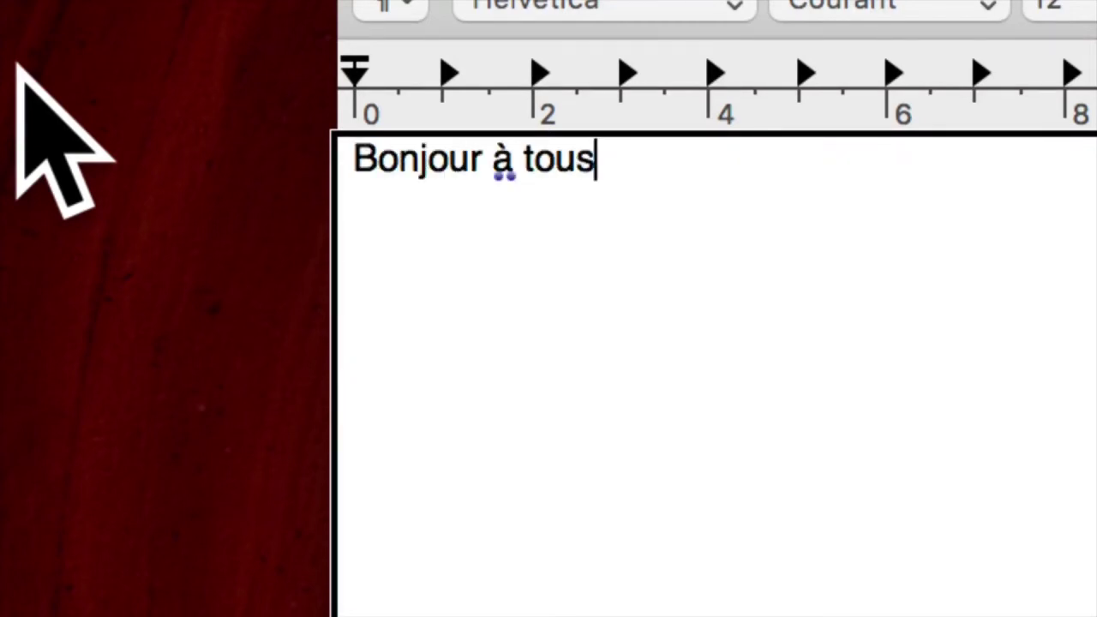
pyautogui.write('.')
pyautogui.press('Return')
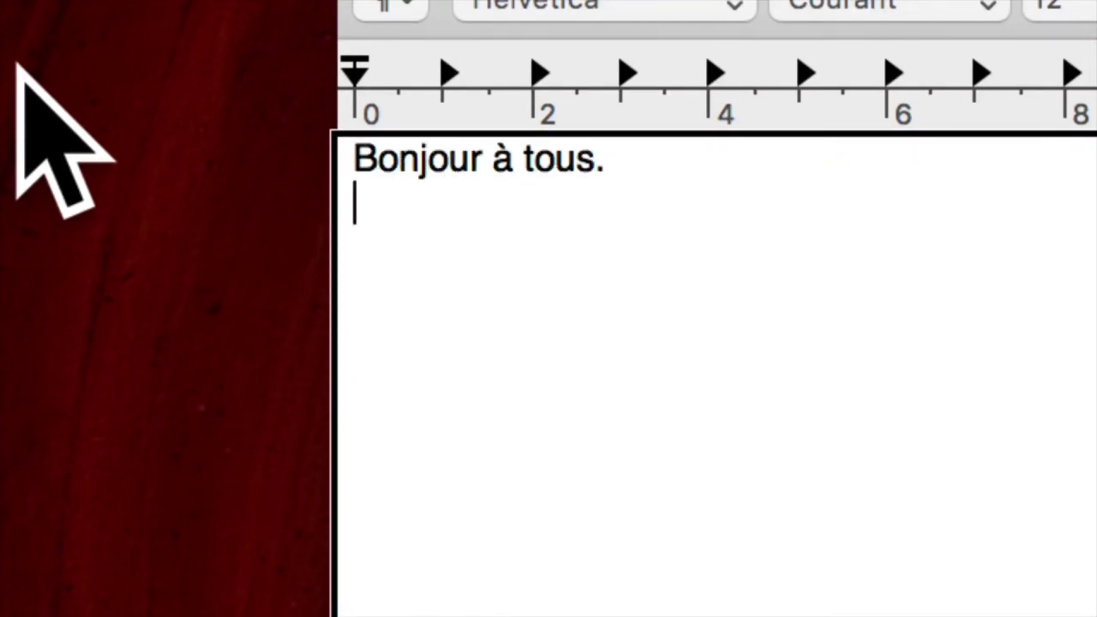
pyautogui.write('Je vous remercie')
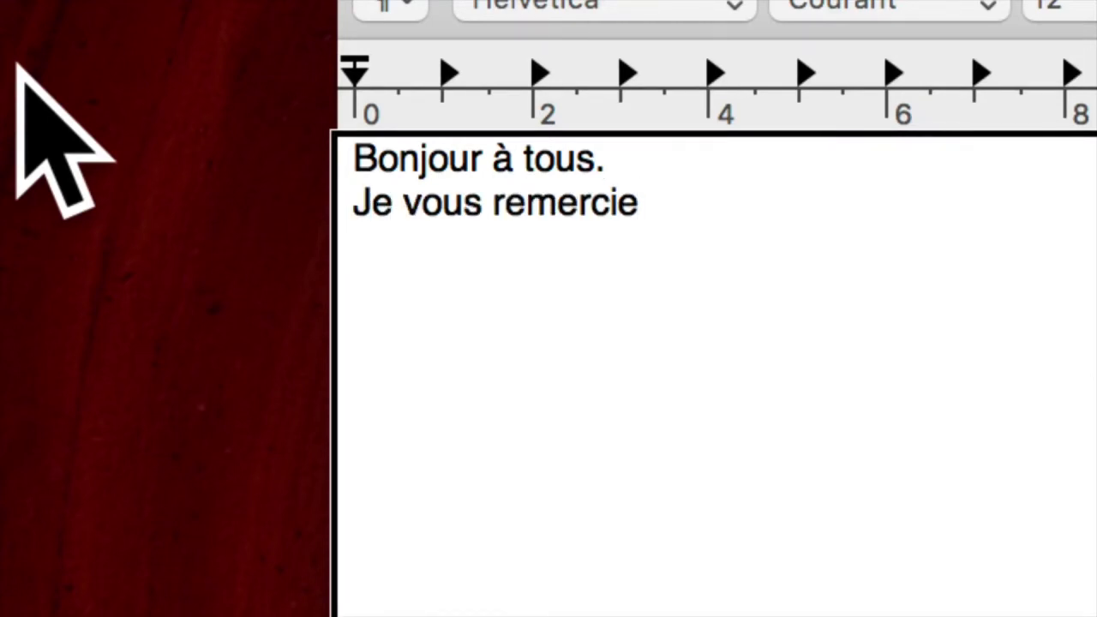
pyautogui.write(' de regarder cette vidéo')
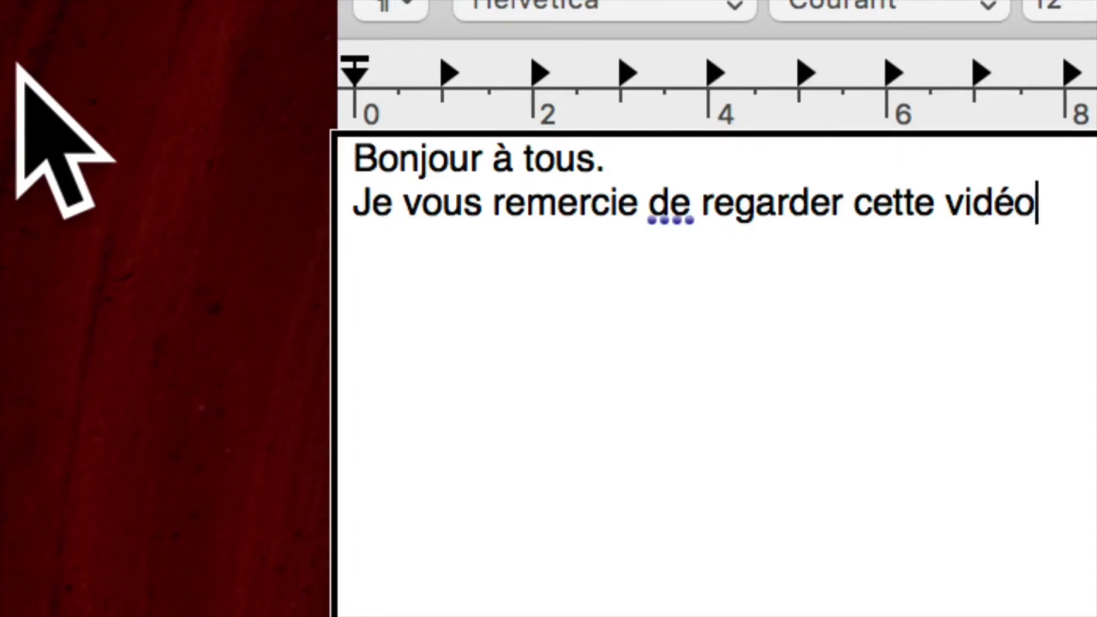
pyautogui.press('Return')
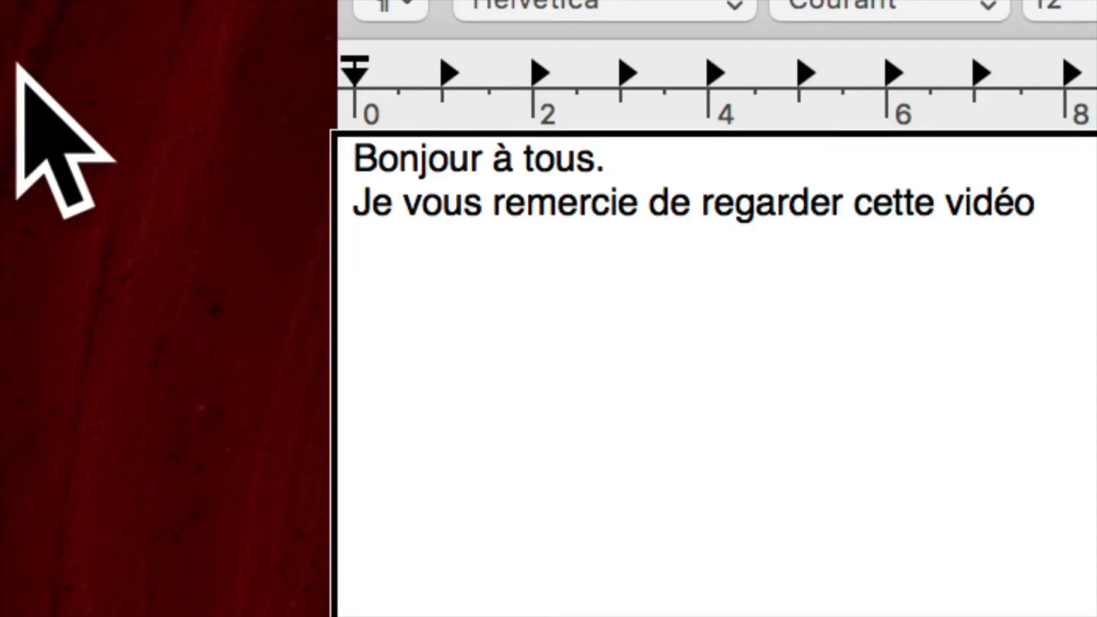
# Step: Add the lines "Merci à tous les abonnés" and "De me suivre dans les aventures de YouTube" to the document
pyautogui.write('Merci à tous les abonnés')
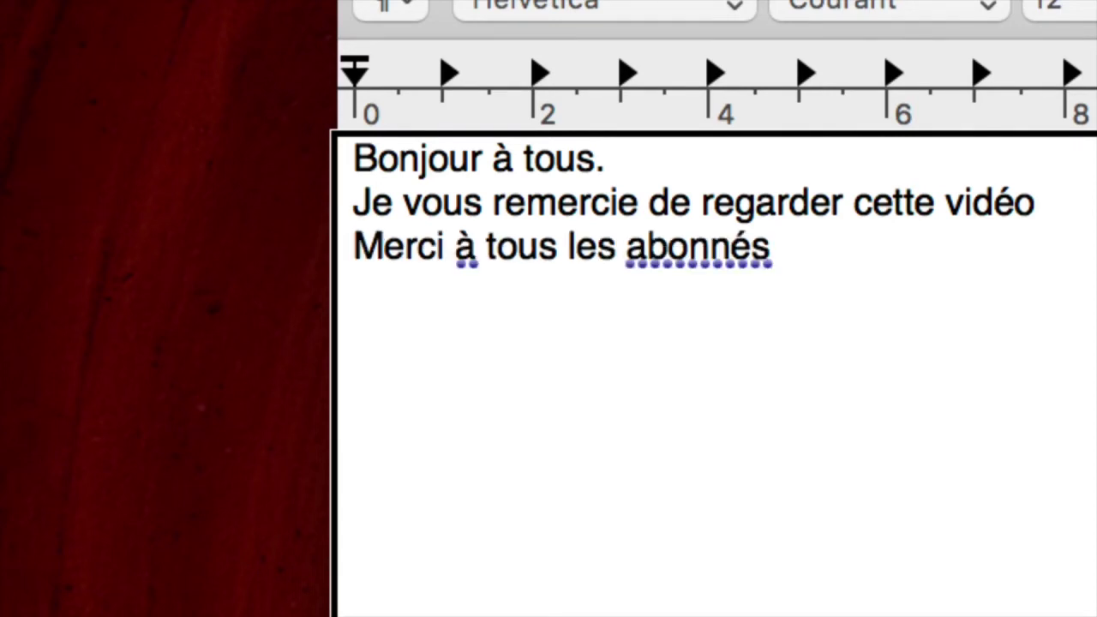
pyautogui.press('Return')
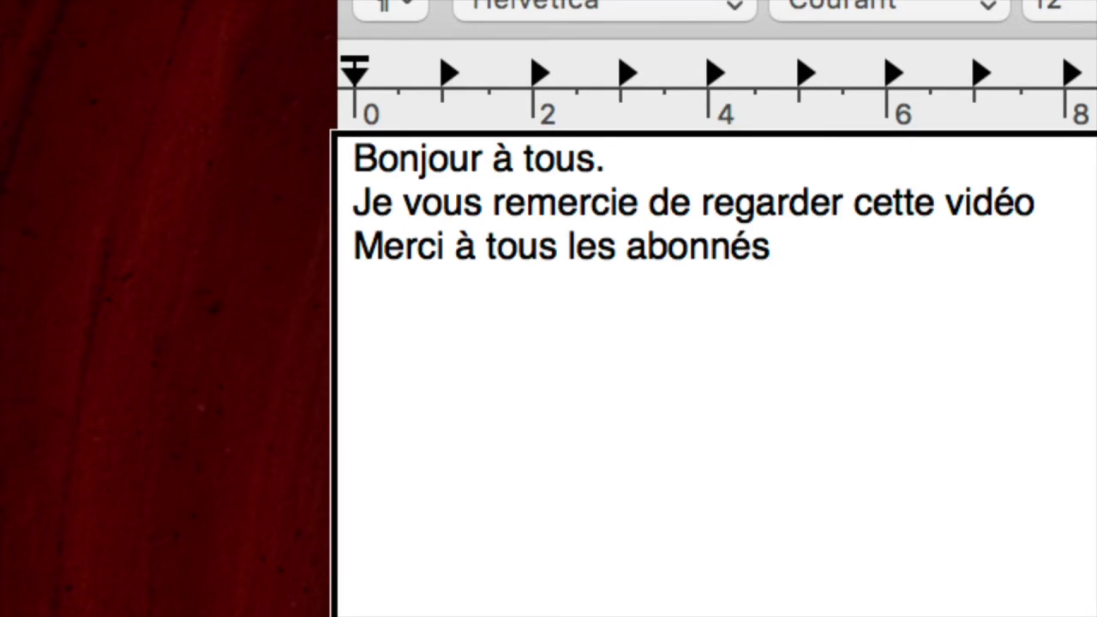
pyautogui.write('De me suivre dans les aventures de YouTube')
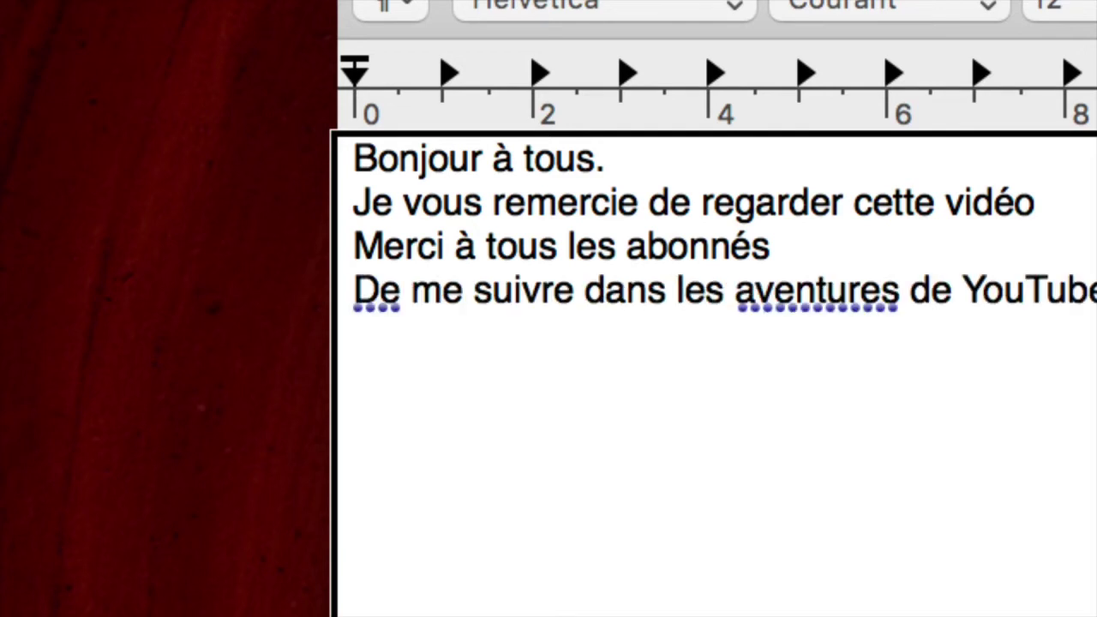
# Step: Underline the whole text of the document and deselect it
pyautogui.doubleClick(521, 246)
pyautogui.press('super+a')
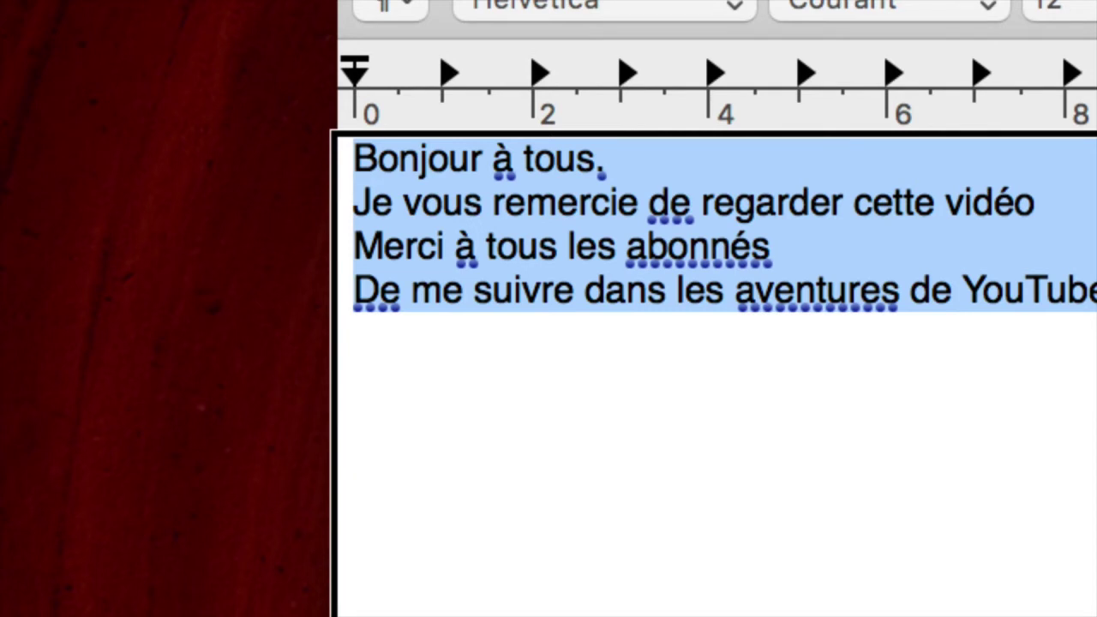
pyautogui.press('super+u')
pyautogui.press('Right')
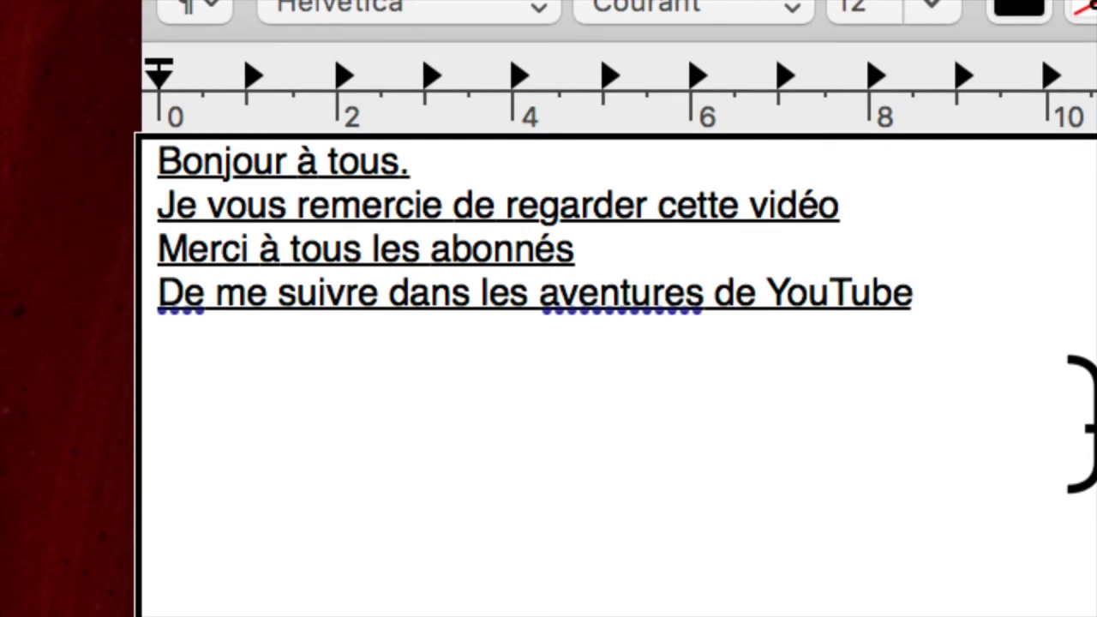
# Step: Add the passage ending in "son clavier" after "YouTube" and delete all the text in the document
pyautogui.press('super+v')
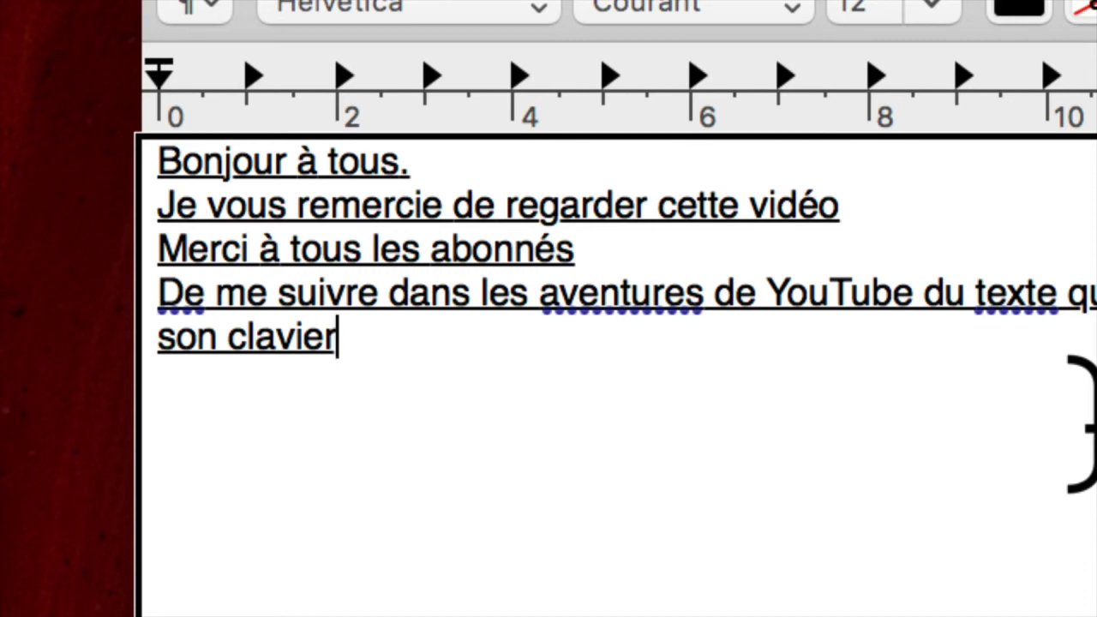
pyautogui.press('super+a')
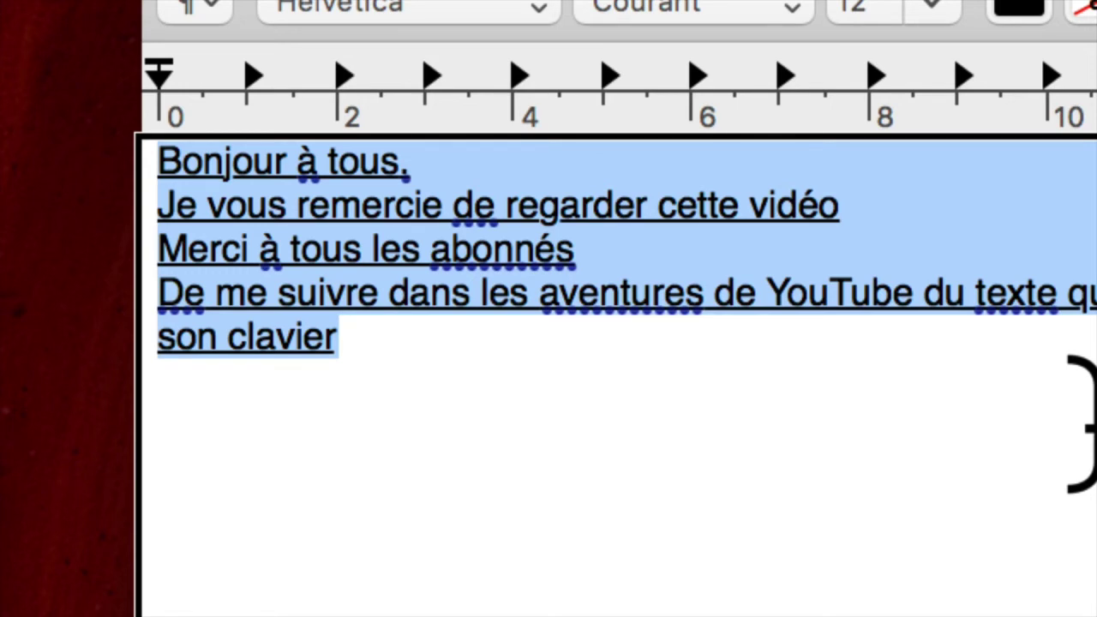
pyautogui.press('BackSpace')
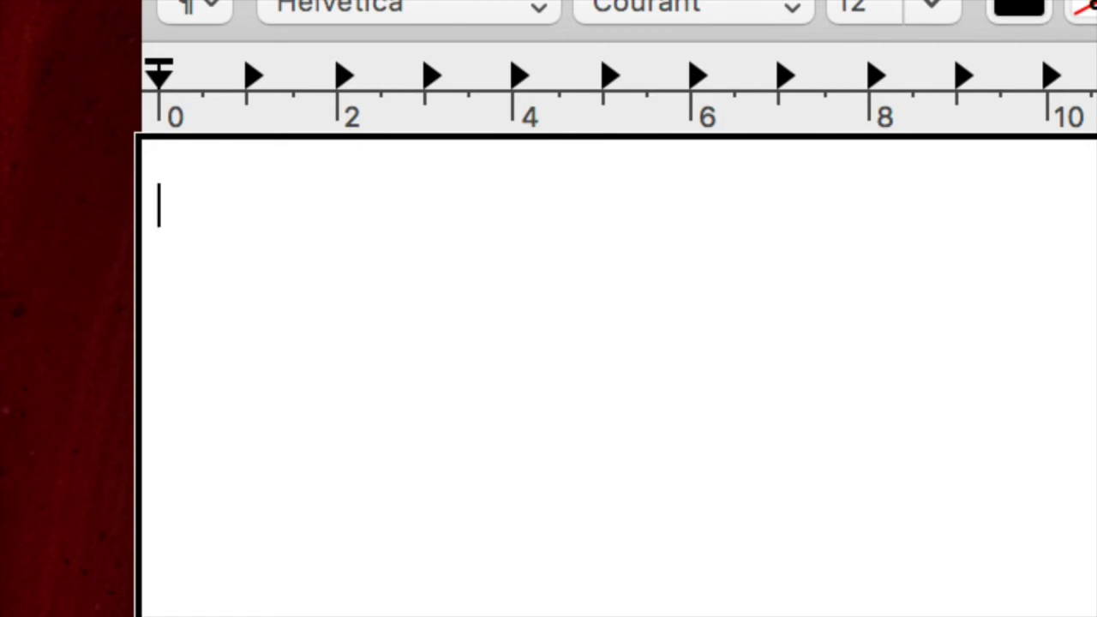
pyautogui.press('super+f')
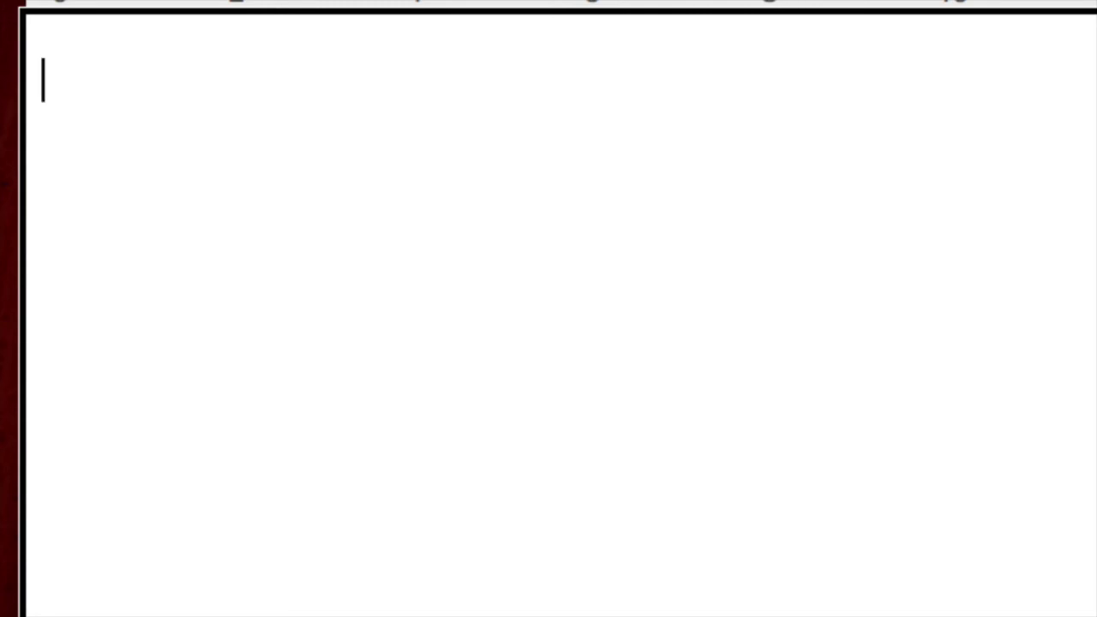
pyautogui.press('super+s')
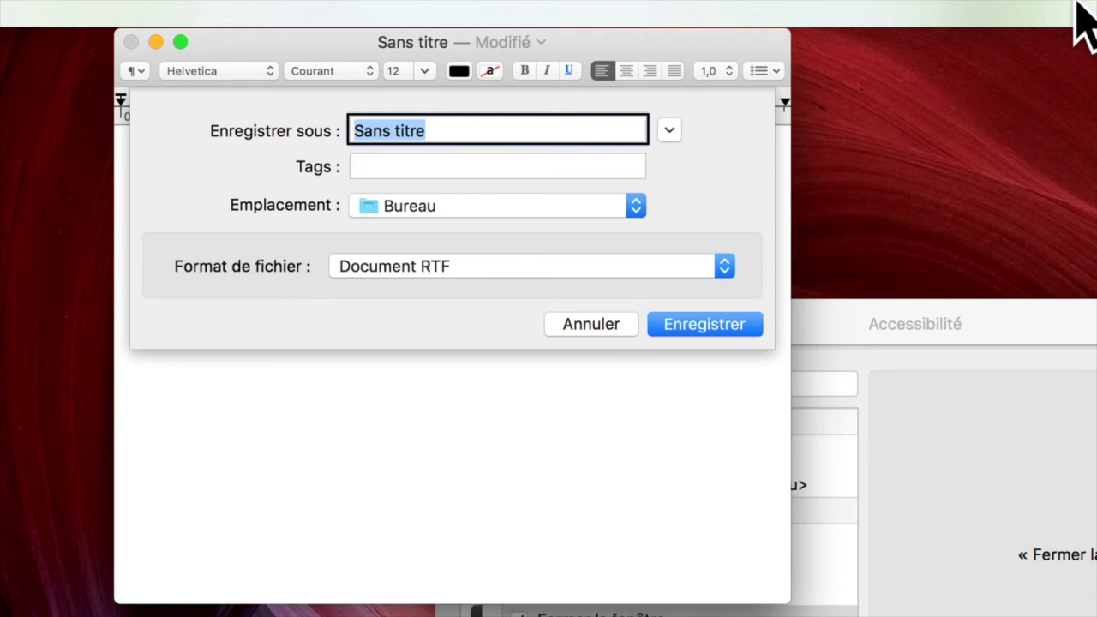
pyautogui.press('Escape')
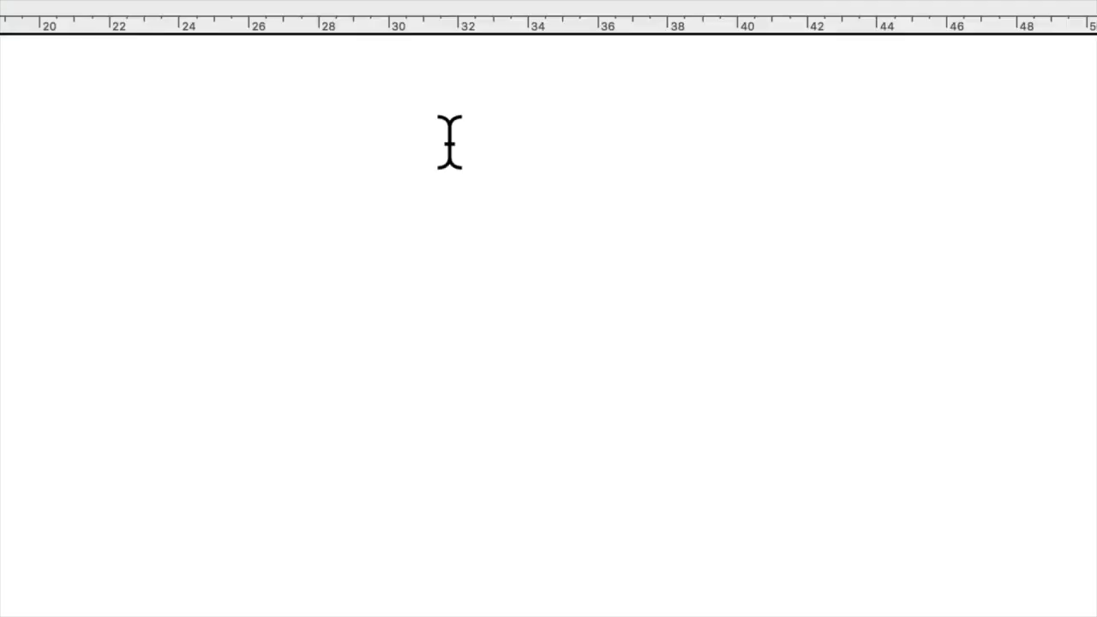
pyautogui.press('super+w')
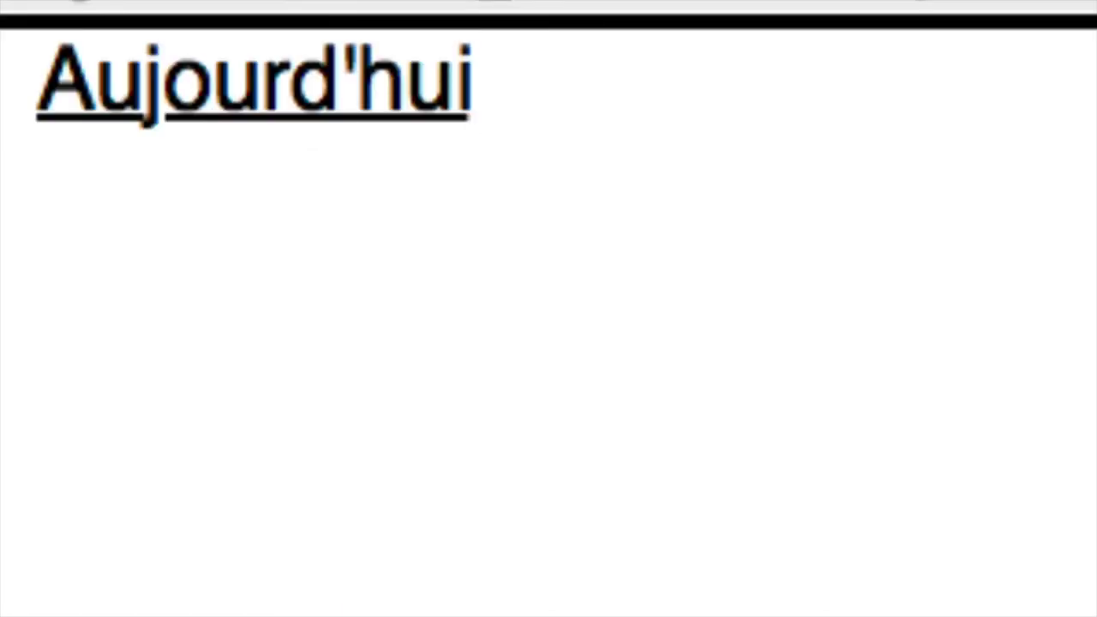
# Step: Format the underlined word "Aujourd'hui" as italic and bold
pyautogui.press('super+a')
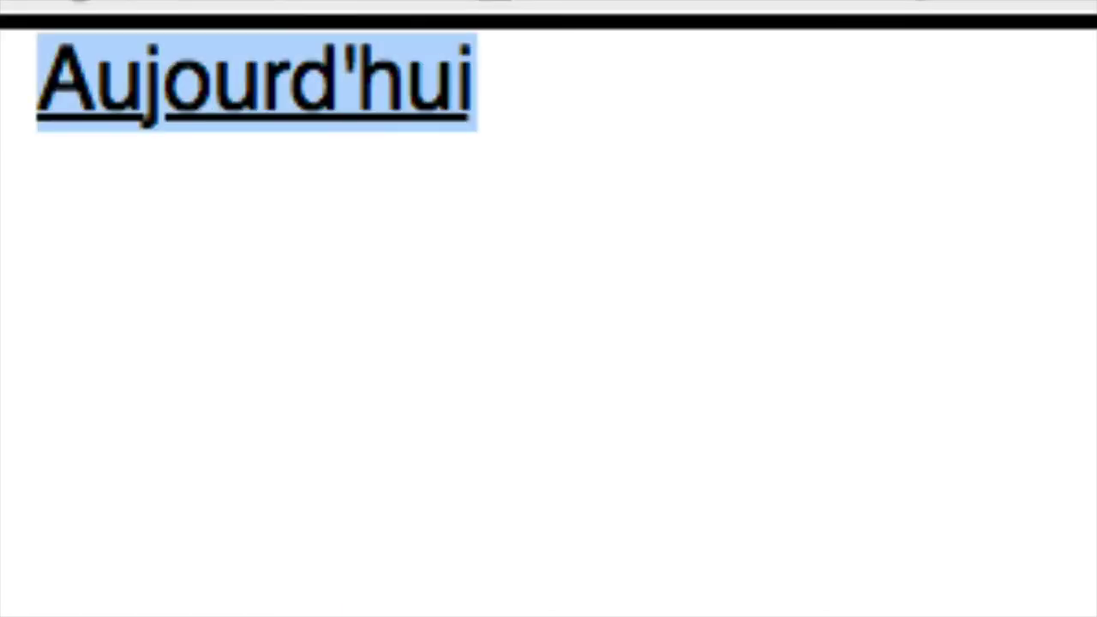
pyautogui.press('super+i')
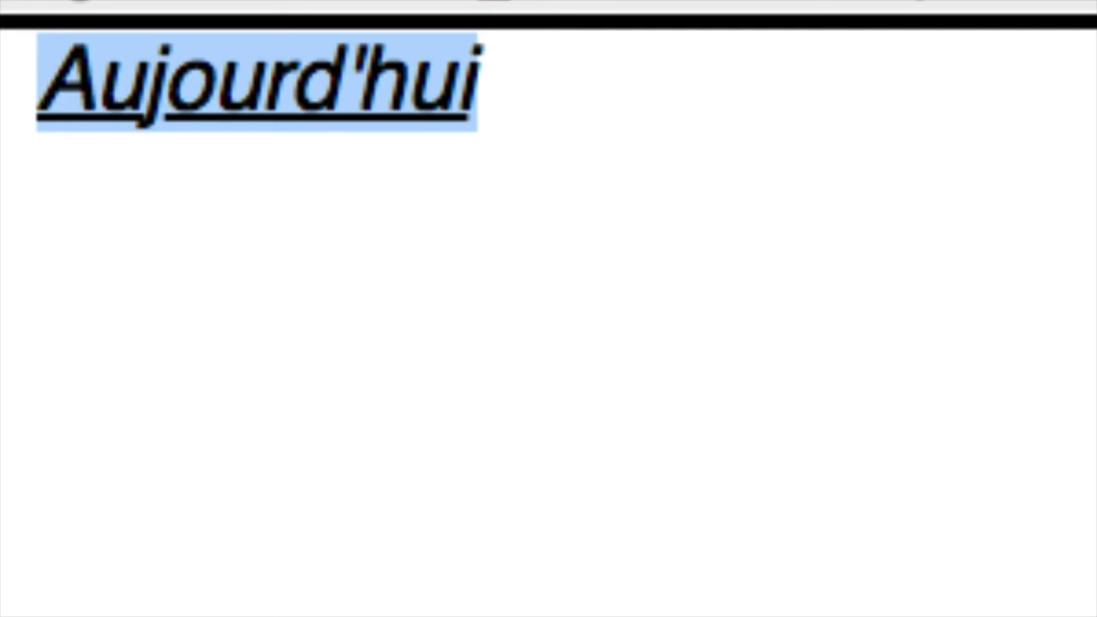
pyautogui.press('super+b')
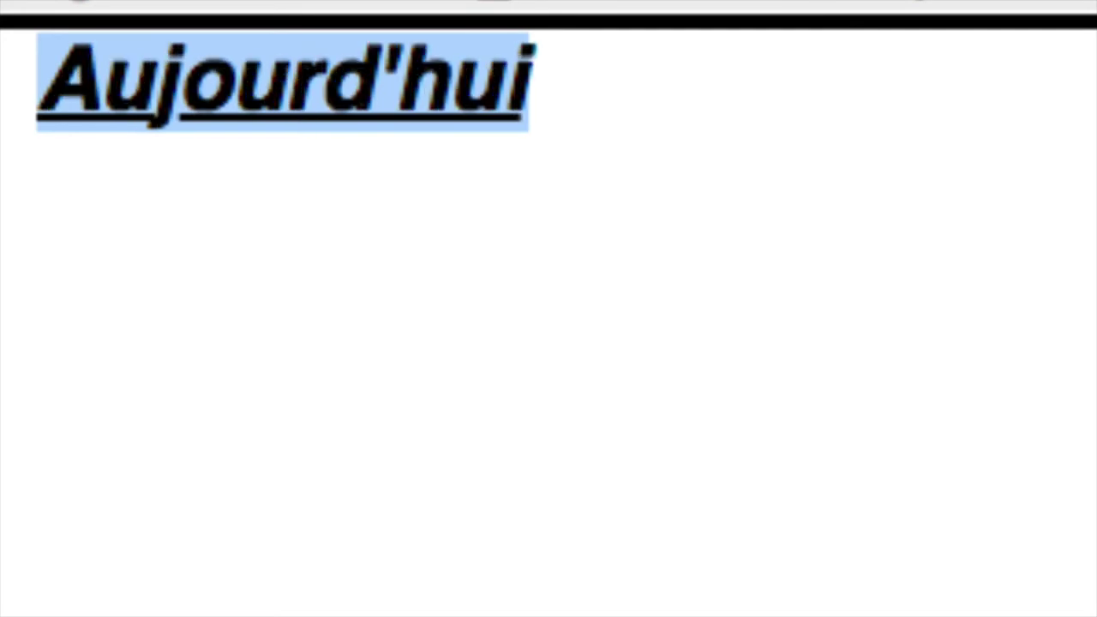
# Step: Replace "Aujourd'hui" with "samedi 9 juillet 2016" and add "Bonjour tout fonctionne très bien" below it after a blank line
pyautogui.press('BackSpace')
pyautogui.write('samedi 9 juillet 2016')
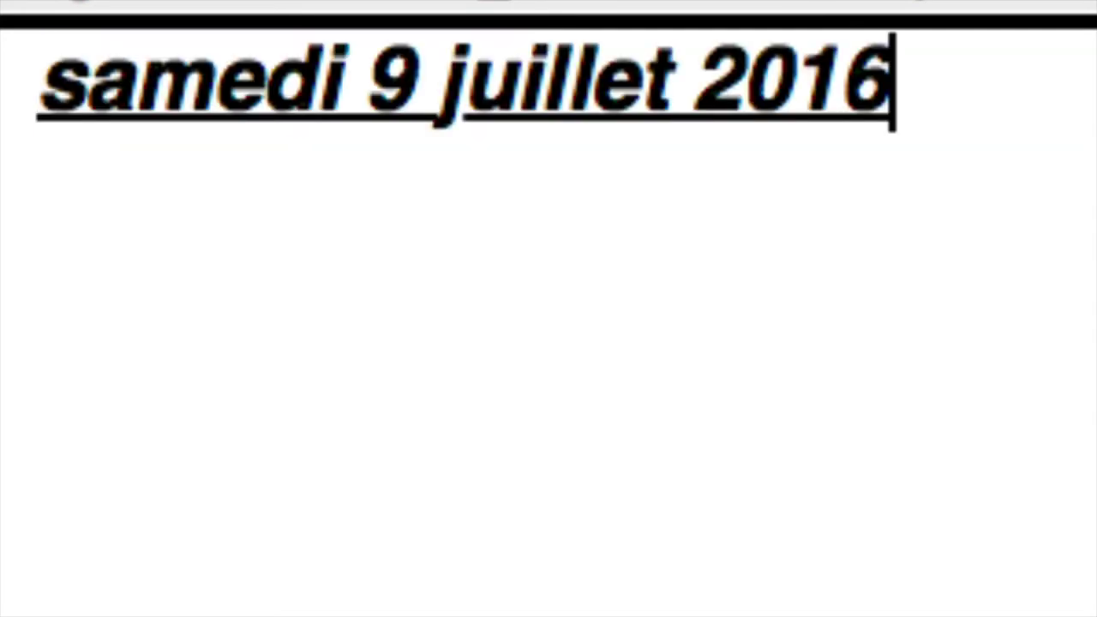
pyautogui.press('Return')
pyautogui.press('Return')
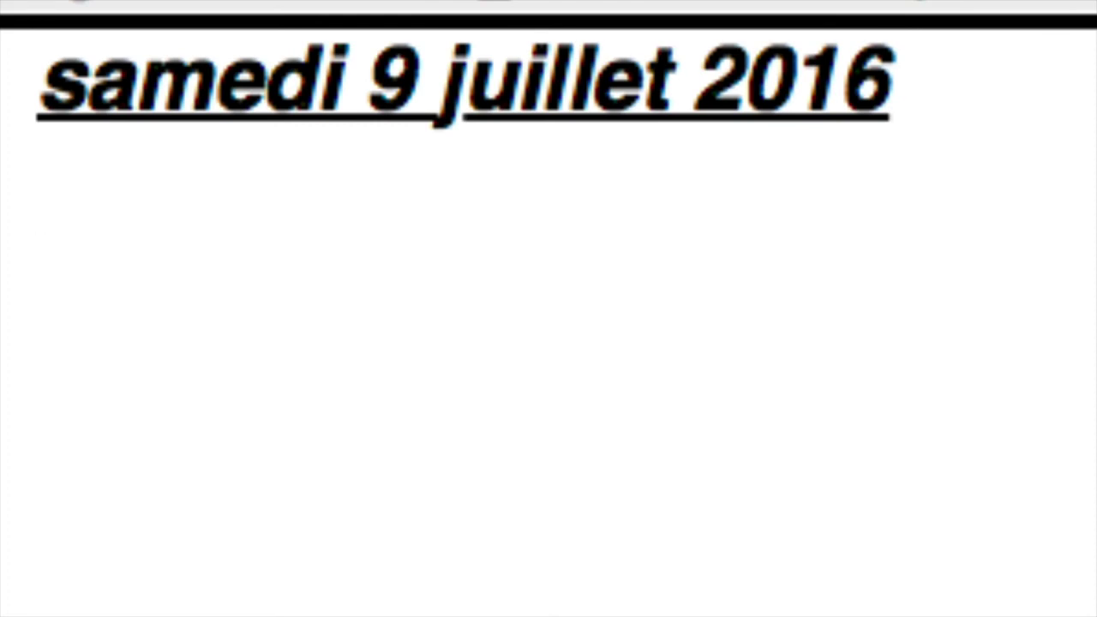
pyautogui.write('Bonjour')
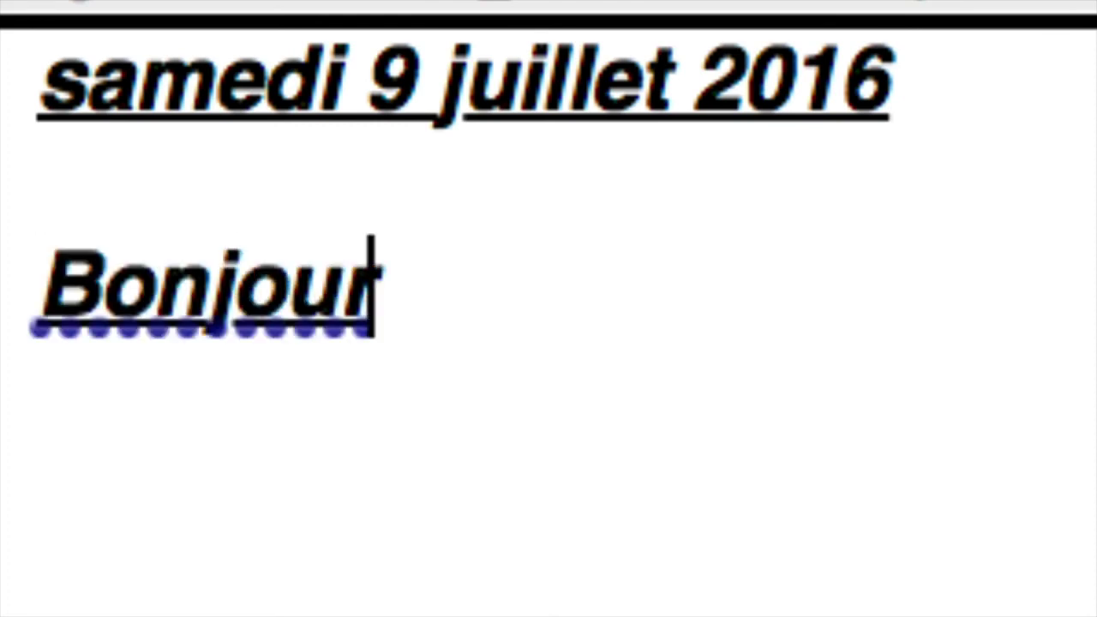
pyautogui.press('super+v')
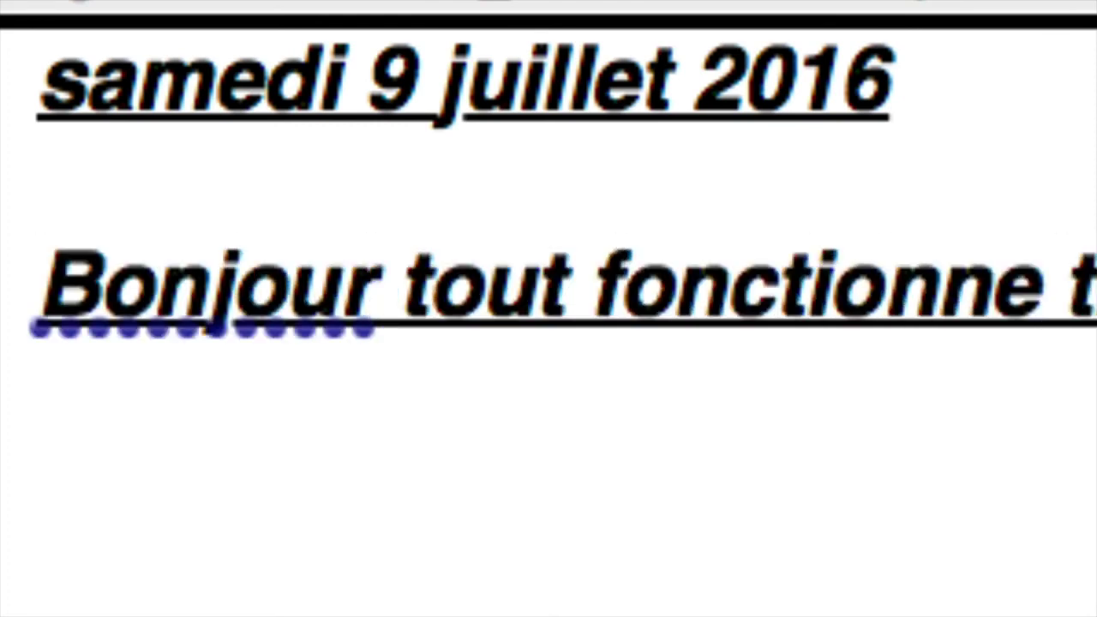
# Step: Select the whole text of the document and convert it to uppercase
pyautogui.press('super+Up')
pyautogui.press('super+shift+Down')
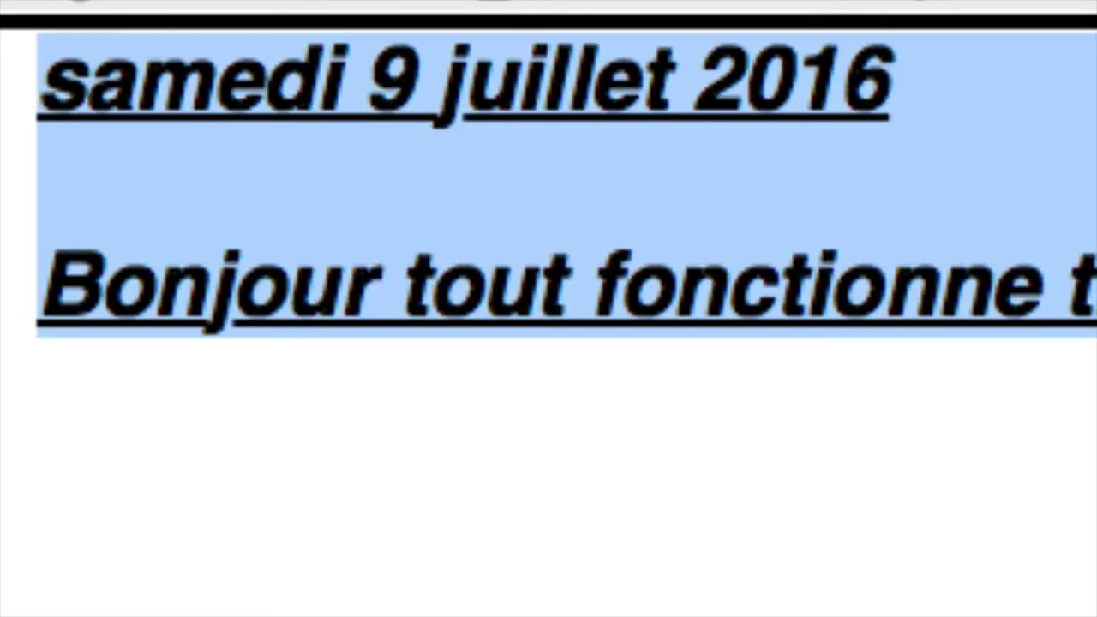
pyautogui.press('super+v')
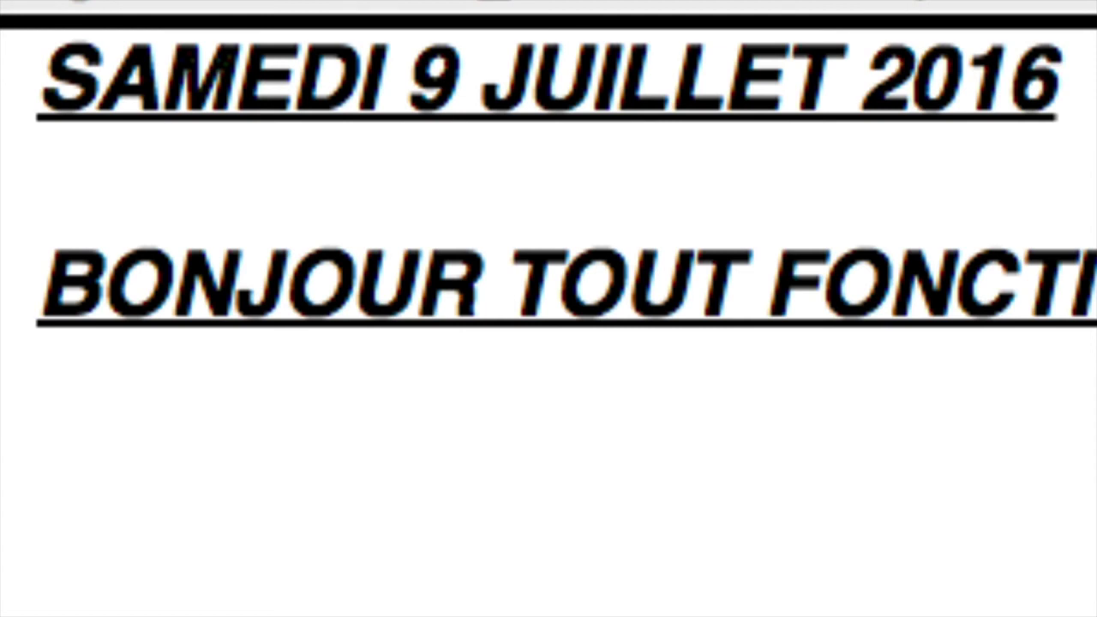
# Step: Convert the whole text to lowercase and capitalise the first letter of every word
pyautogui.press('super+a')
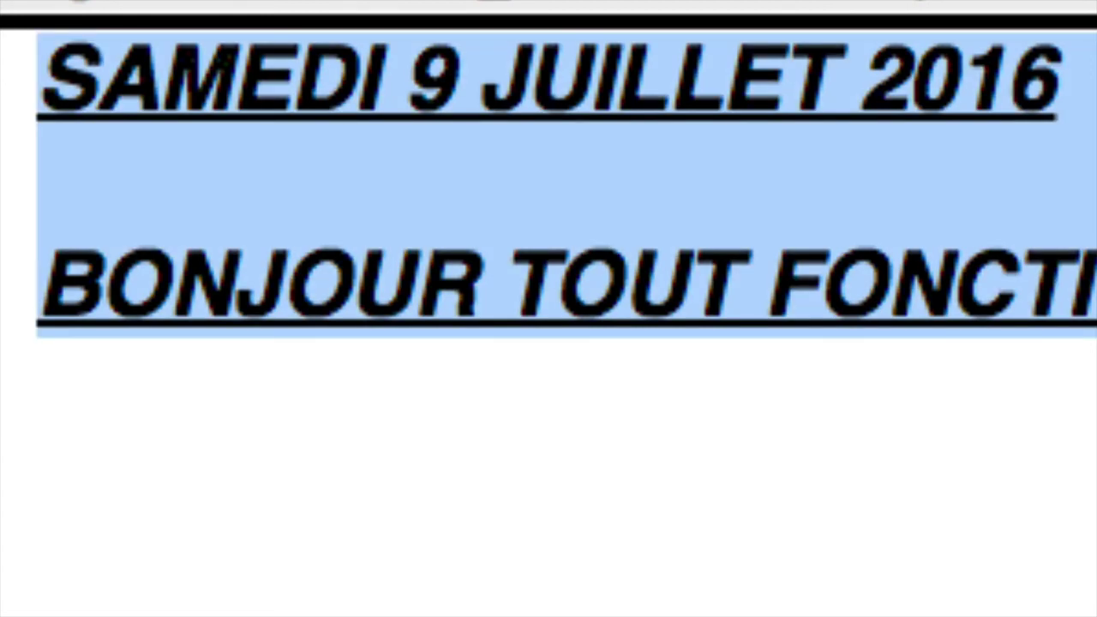
pyautogui.press('super+v')
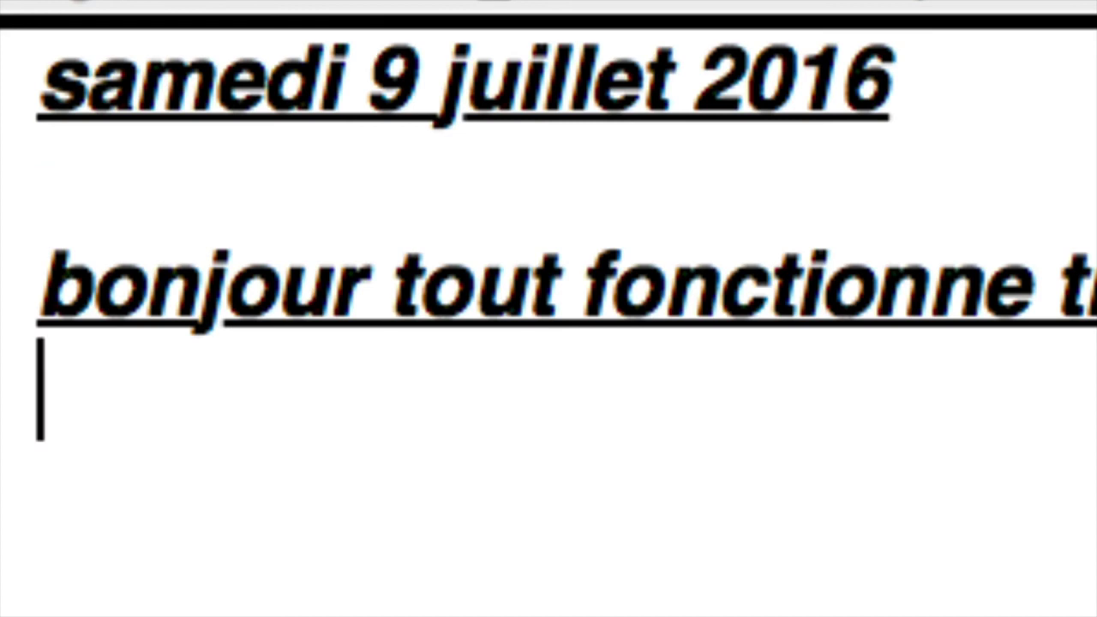
pyautogui.press('super+a')
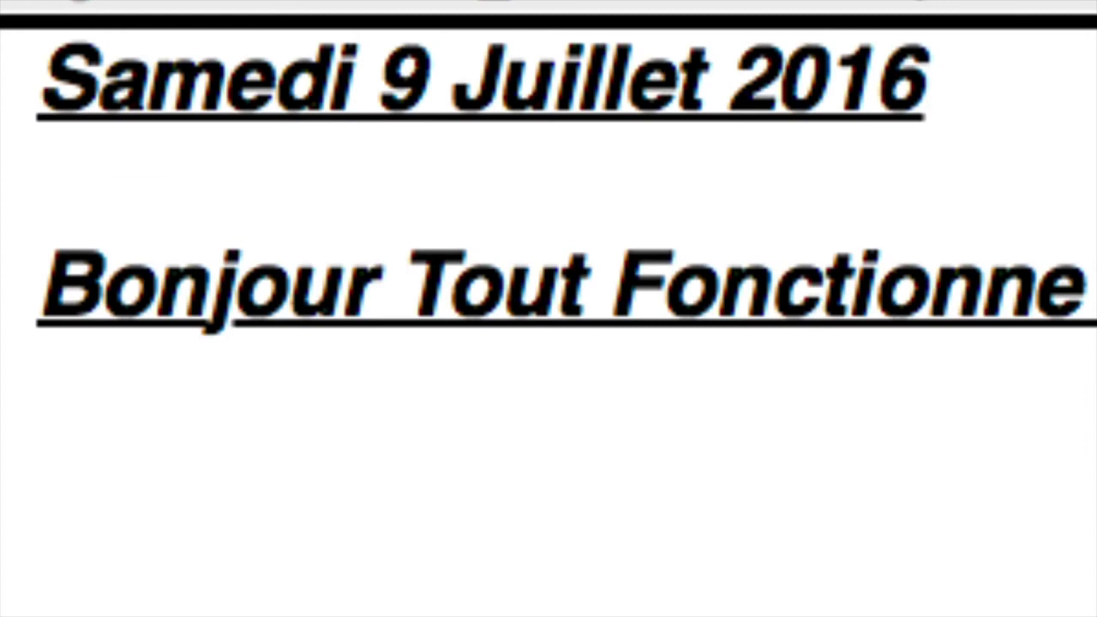
# Step: Duplicate the lines "Samedi 9 Juillet 2016" and "Bonjour Tout Fonctionne Très Bien" below the originals
pyautogui.press('super+a')
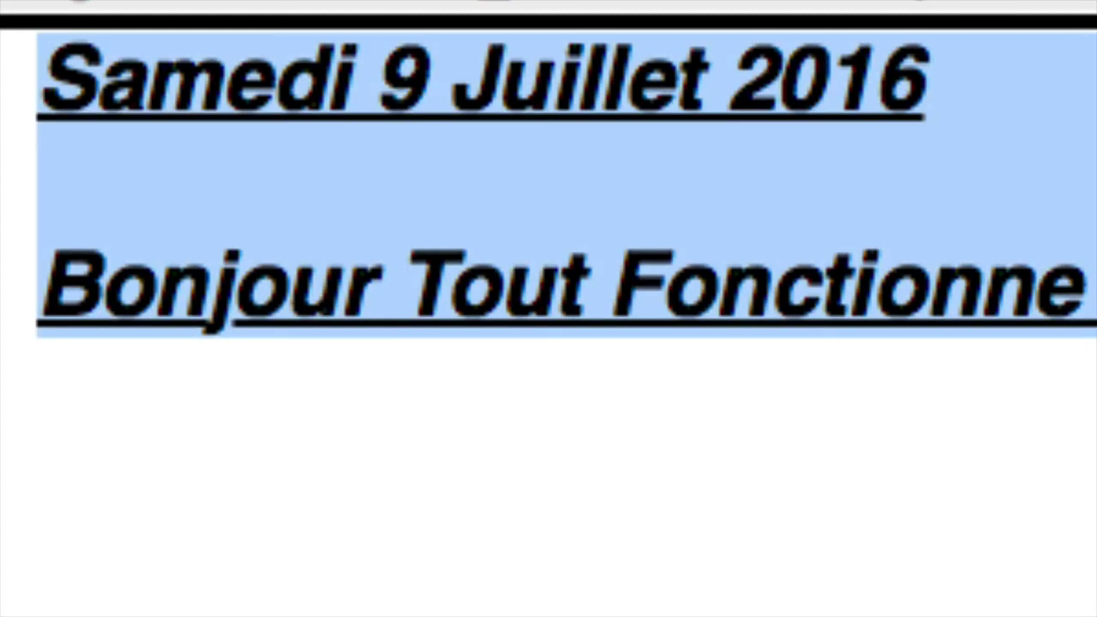
pyautogui.press('BackSpace')
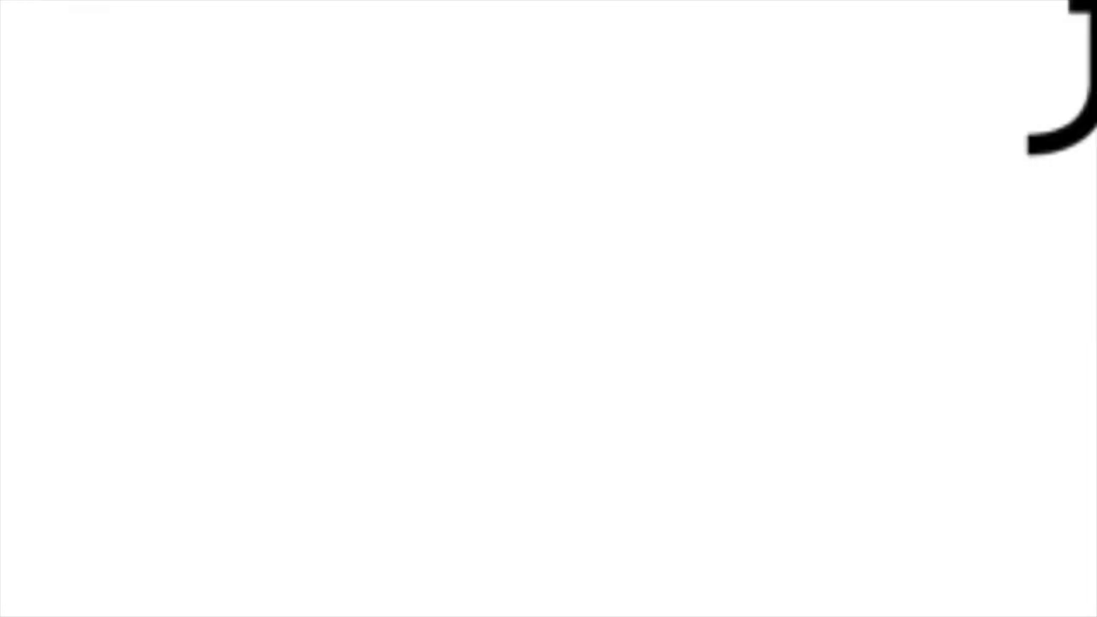
pyautogui.press('super+z')
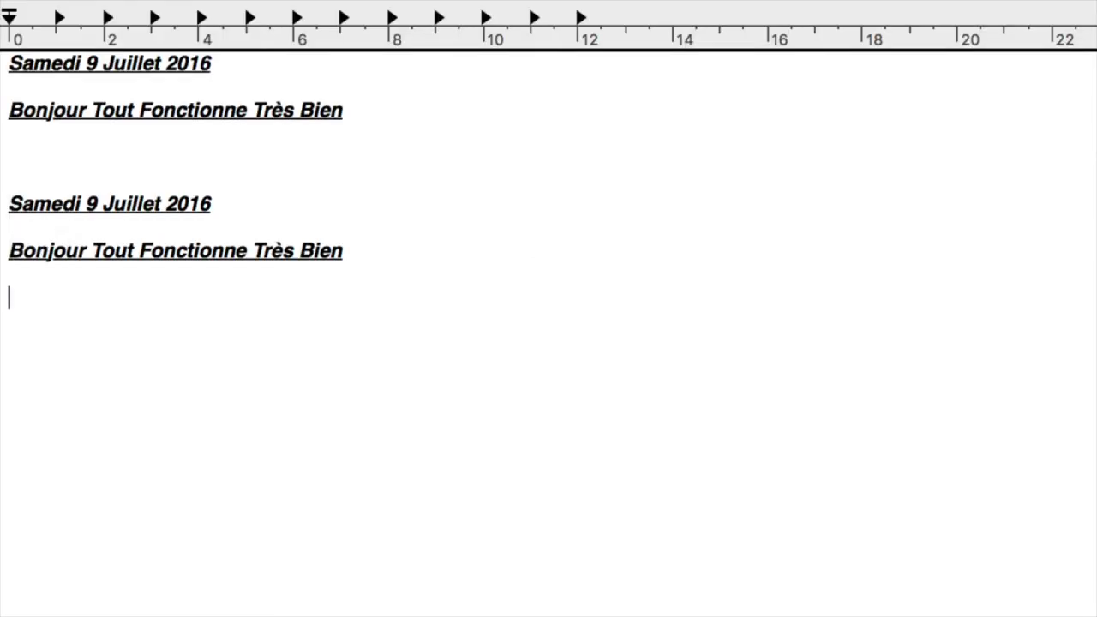
pyautogui.write('Samedi 9 Juillet 2016  Bonjour Tout Fonctionne Très Bien')
# Step: Insert "La hausse" before "Samedi" in the first line and replace the word "Bonjour" with "Au revoir"
pyautogui.click(10, 63)
pyautogui.write('La hausse')
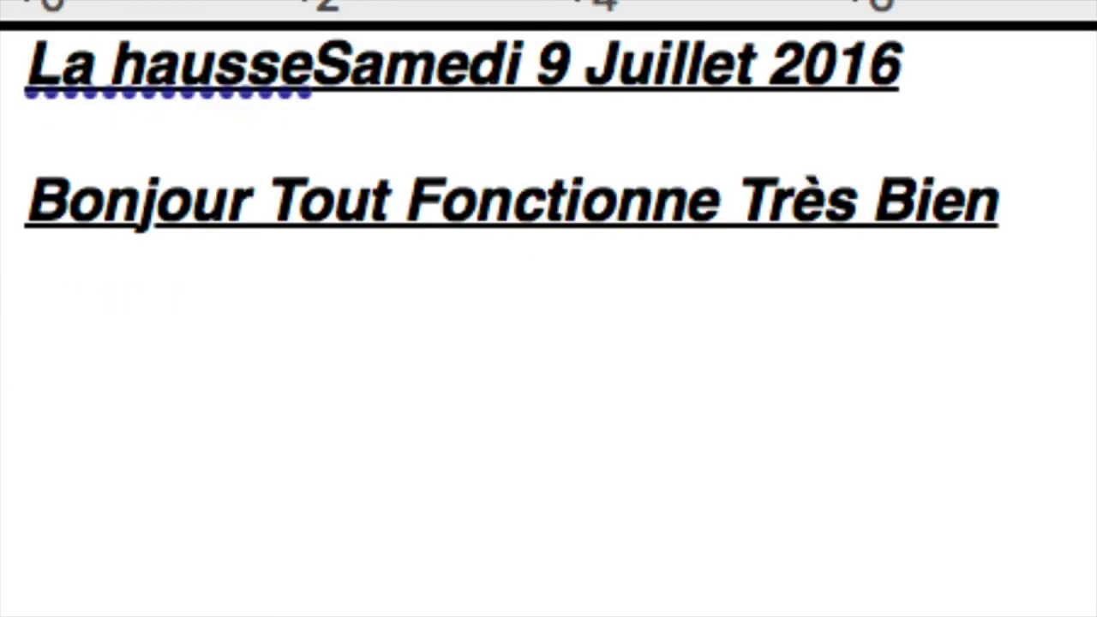
pyautogui.doubleClick(137, 200)
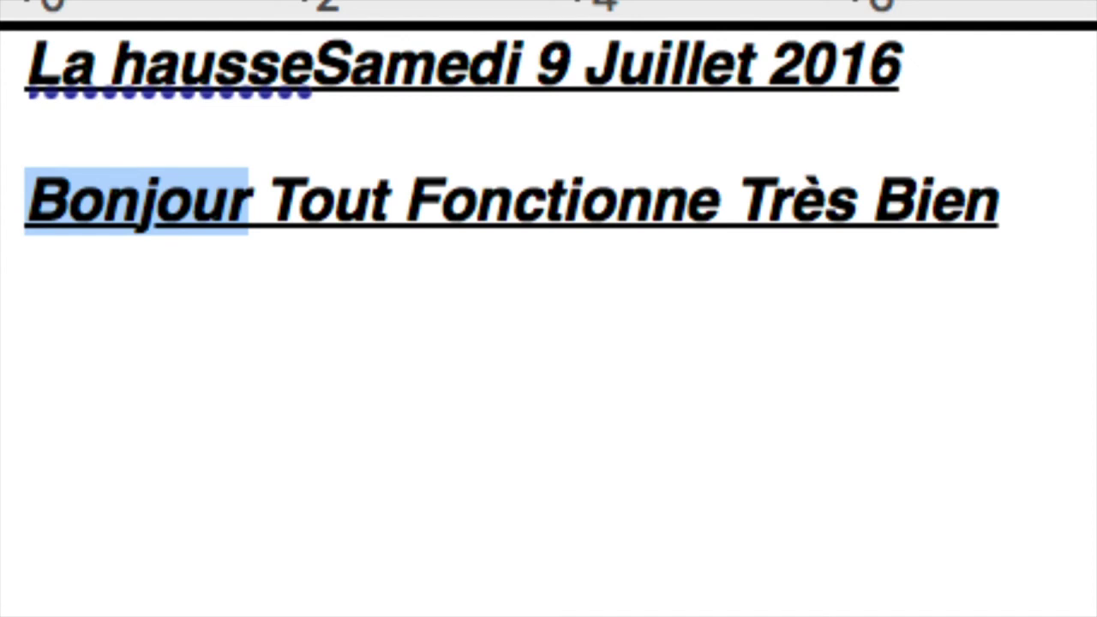
pyautogui.write('Au revoir')
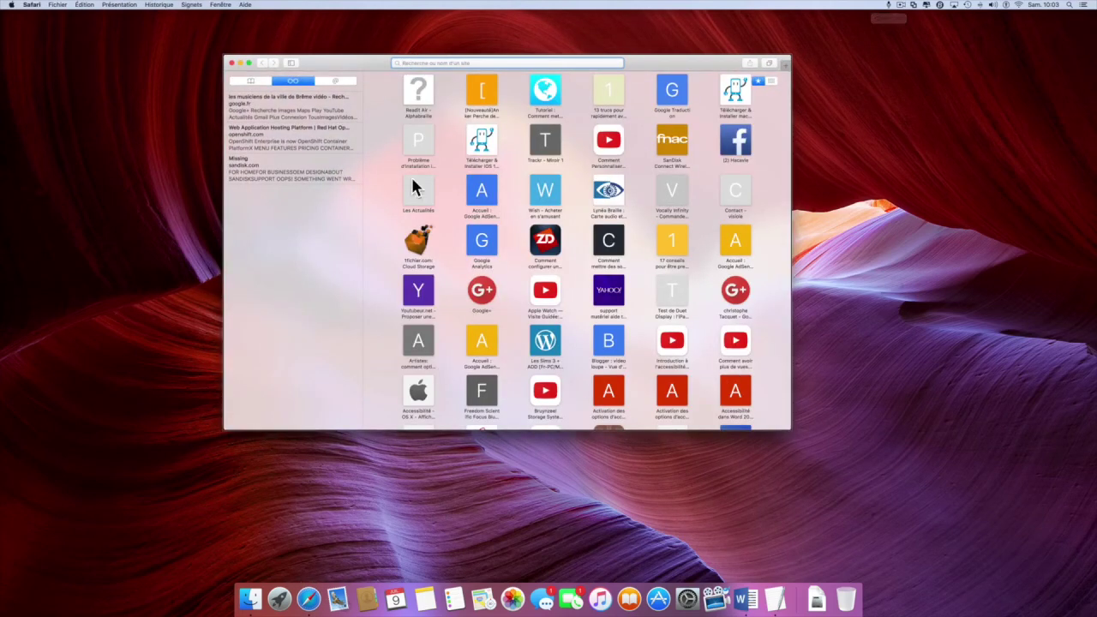
# Step: Switch to Safari, close its favourites window and start dictation
pyautogui.press('super+w')
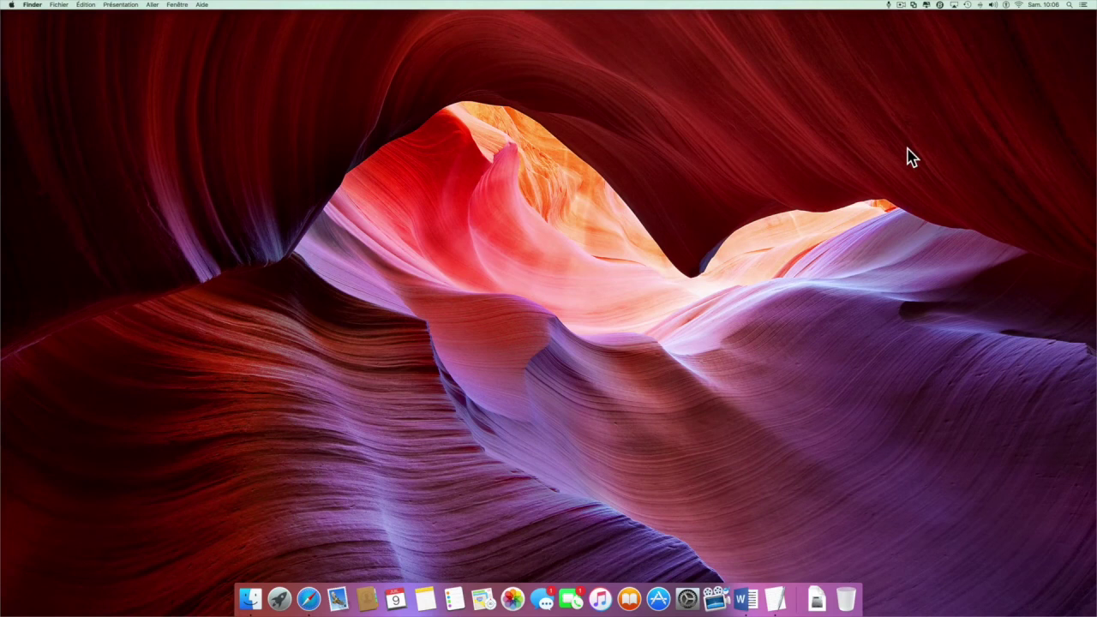
pyautogui.press('fn')
pyautogui.press('fn')
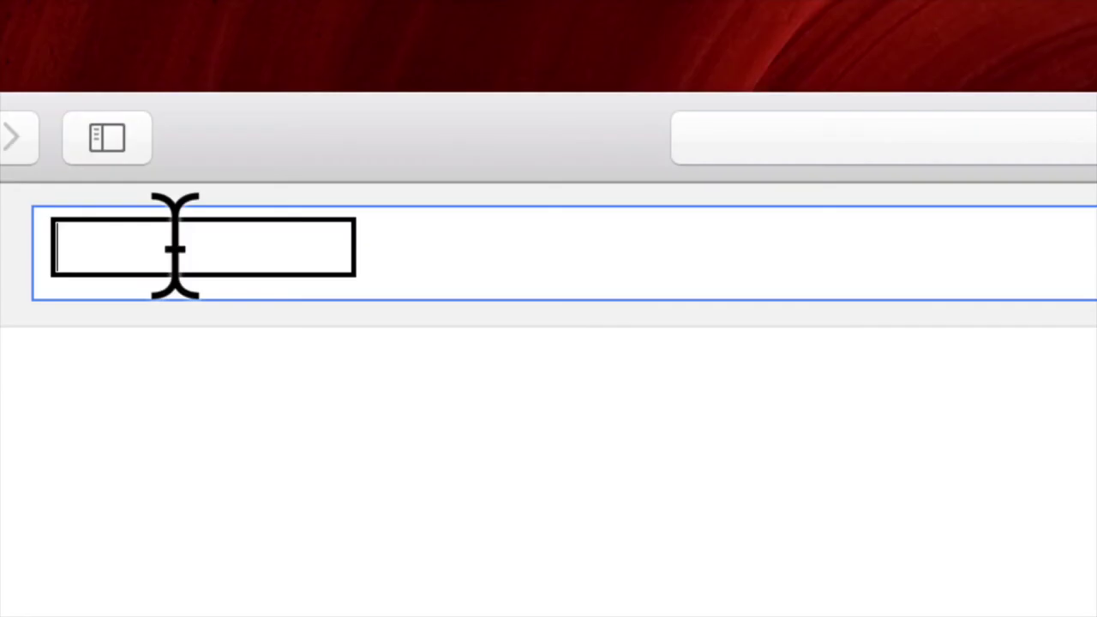
# Step: Enter "YouTube.com" in the Google search field in Safari and open the YouTube site
pyautogui.write('Youtube')
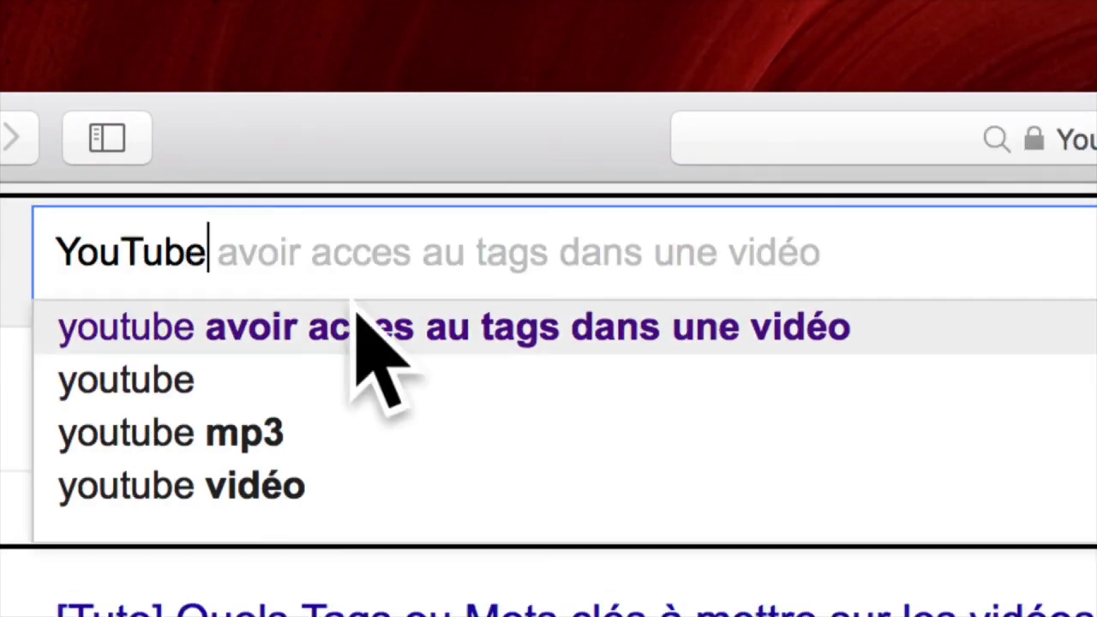
pyautogui.write('.com')
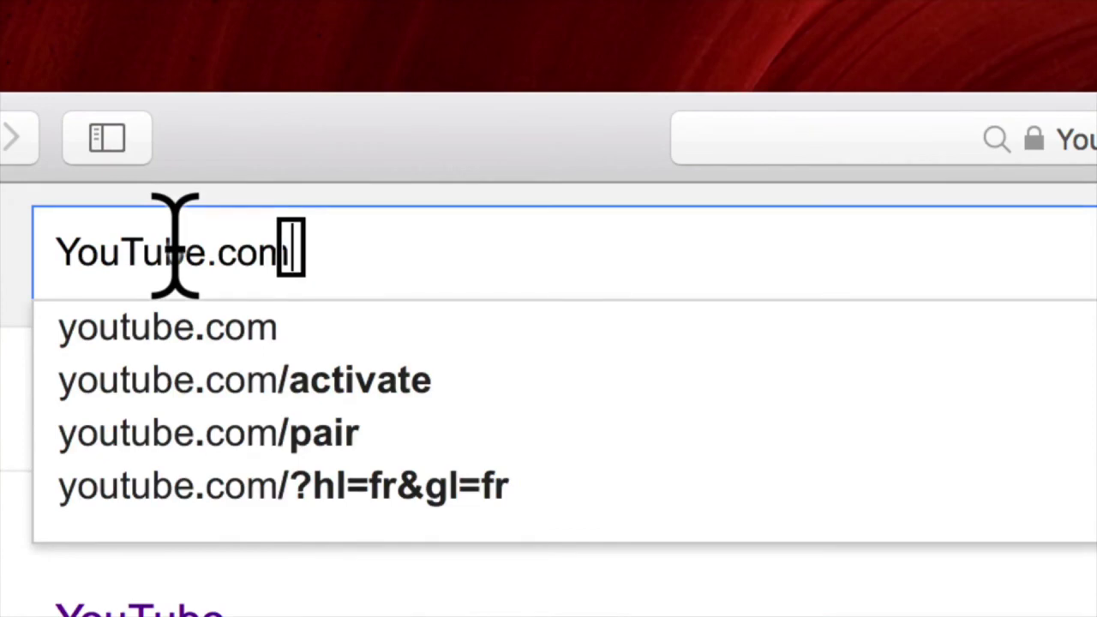
pyautogui.press('Return')
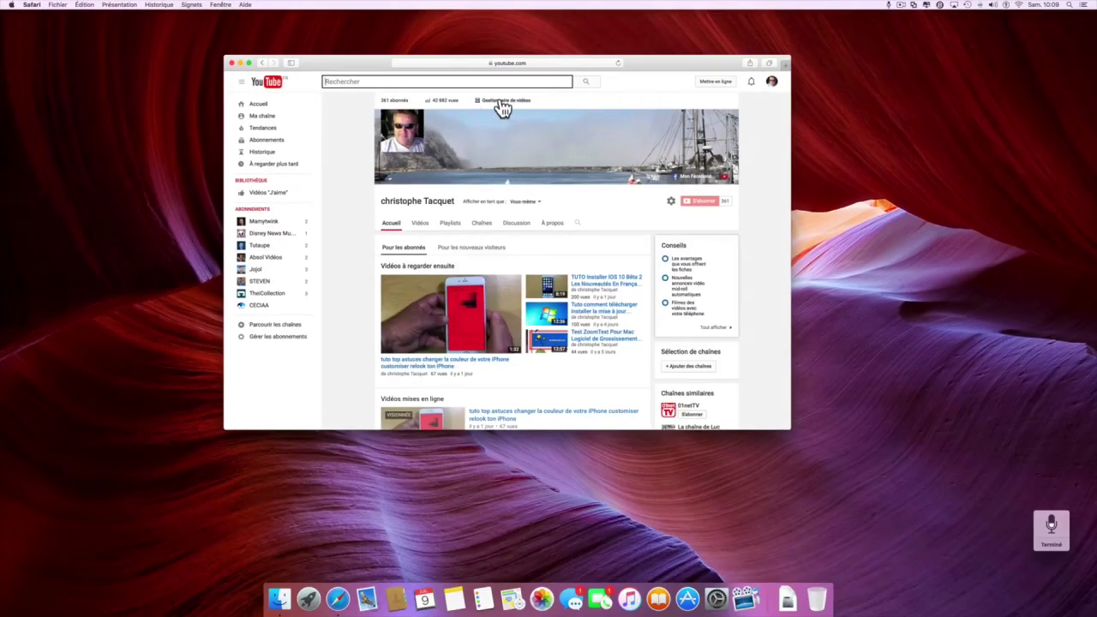